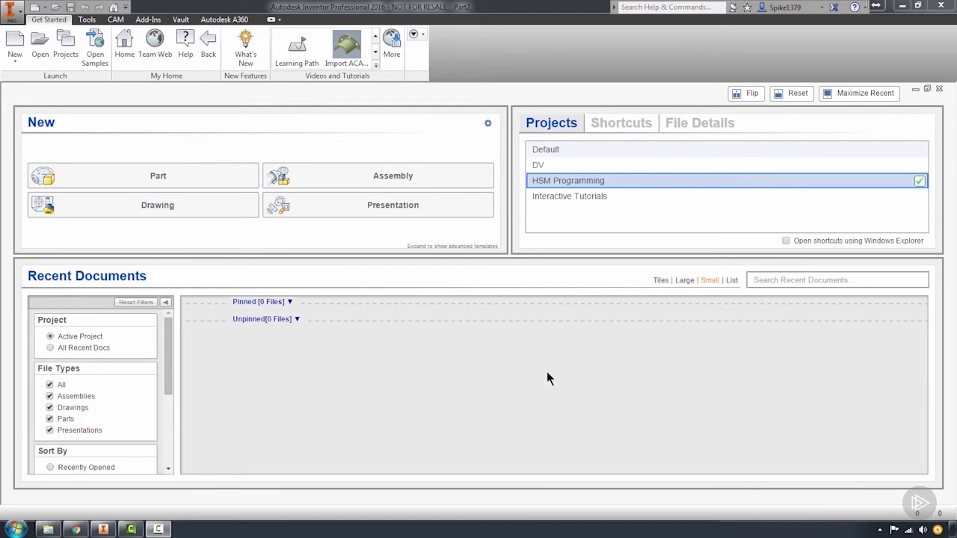
Step: Create the new empty part Part4, glancing over the Sketch and CAM tabs before returning to 3D Model
click(156, 176)
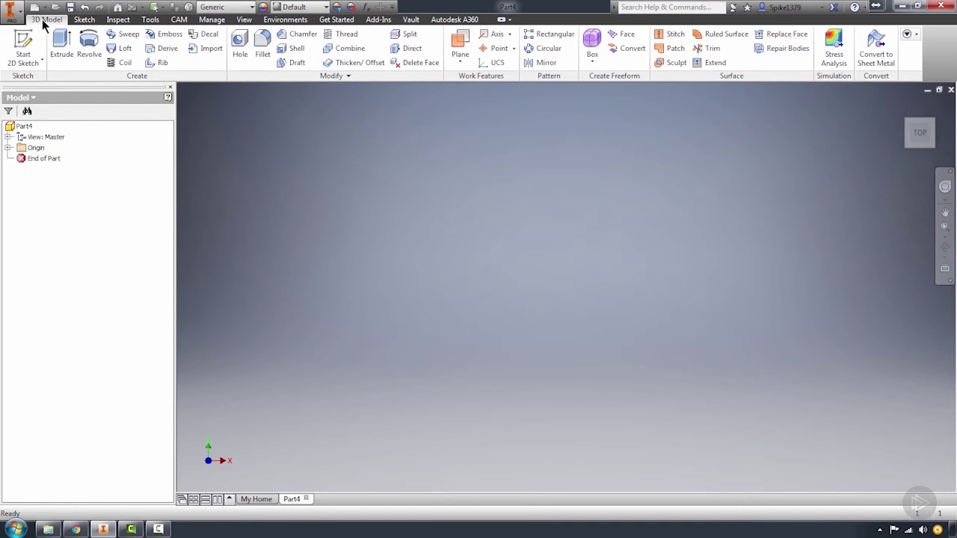
click(84, 19)
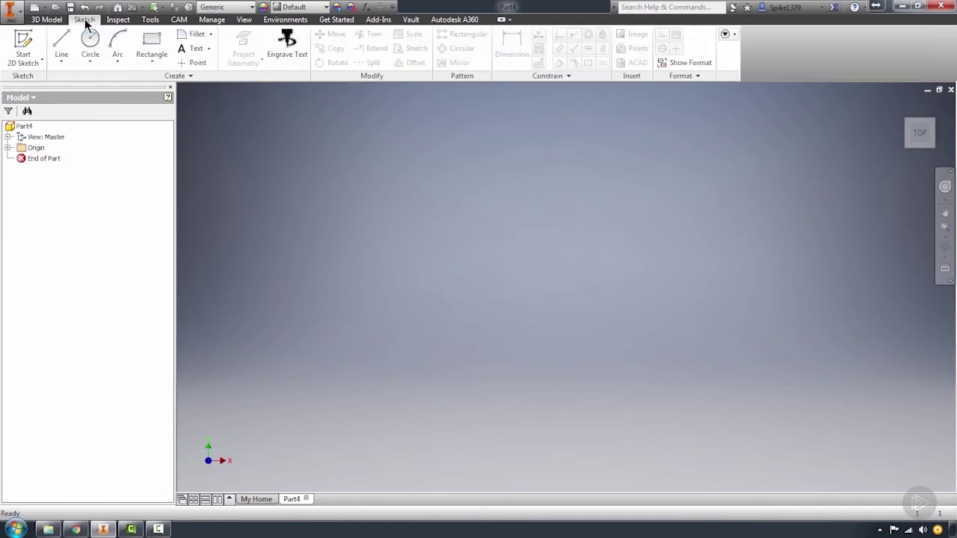
click(176, 20)
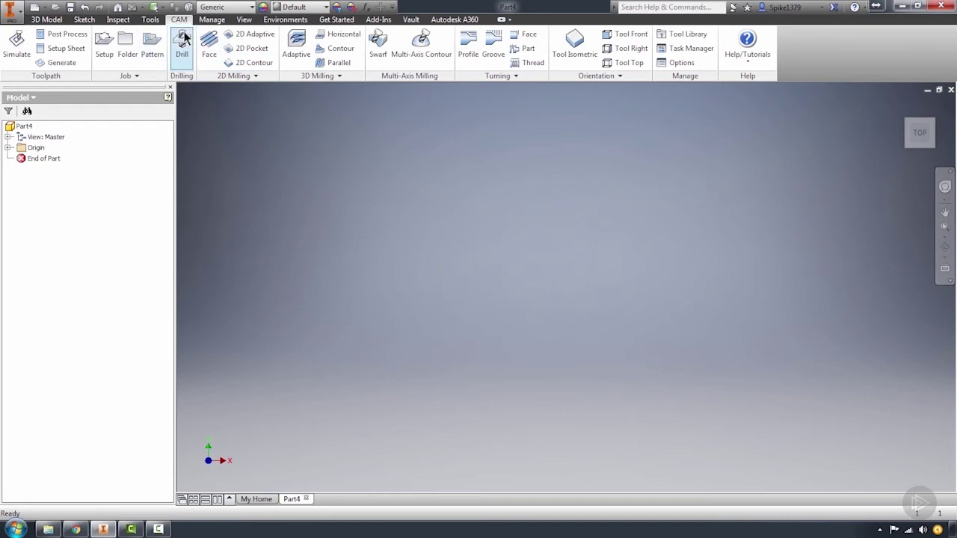
click(46, 20)
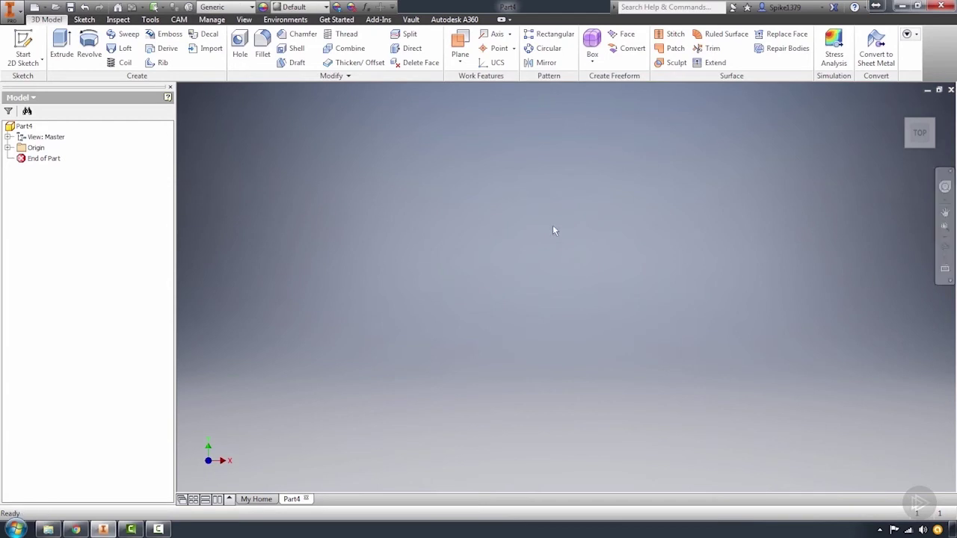
Step: Create Sketch3 on the XY origin plane of Part4
right_click(489, 251)
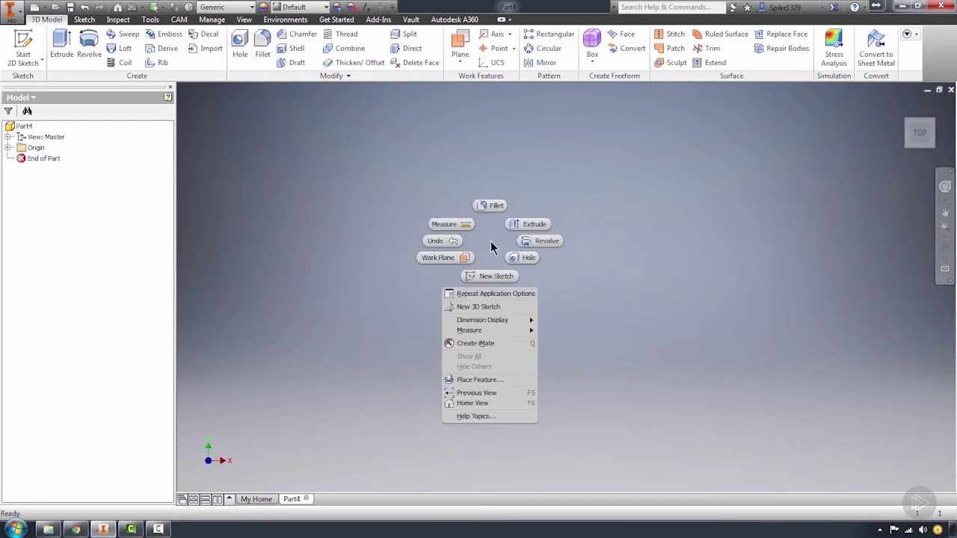
click(478, 277)
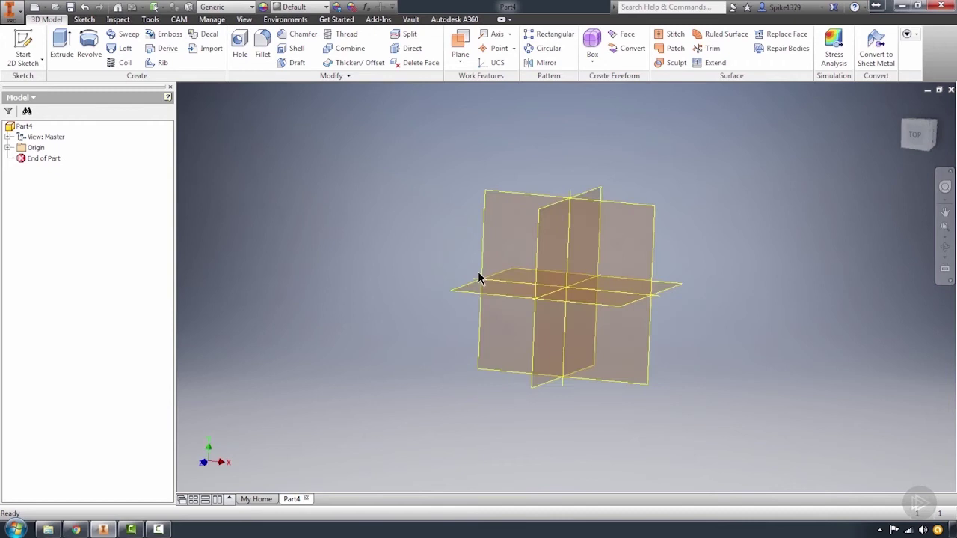
click(500, 169)
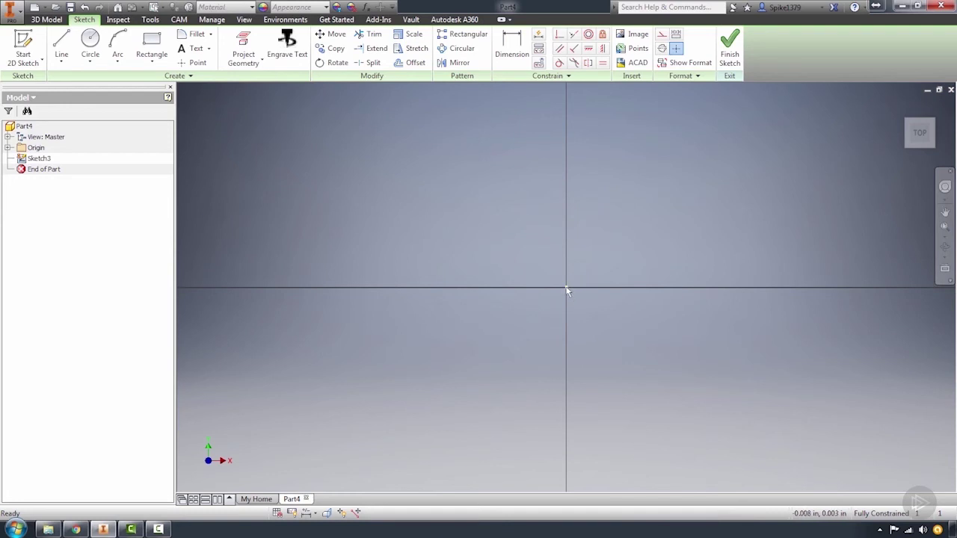
Step: Draw a horizontal line from the origin and a short vertical line dropping from partway along it
click(59, 37)
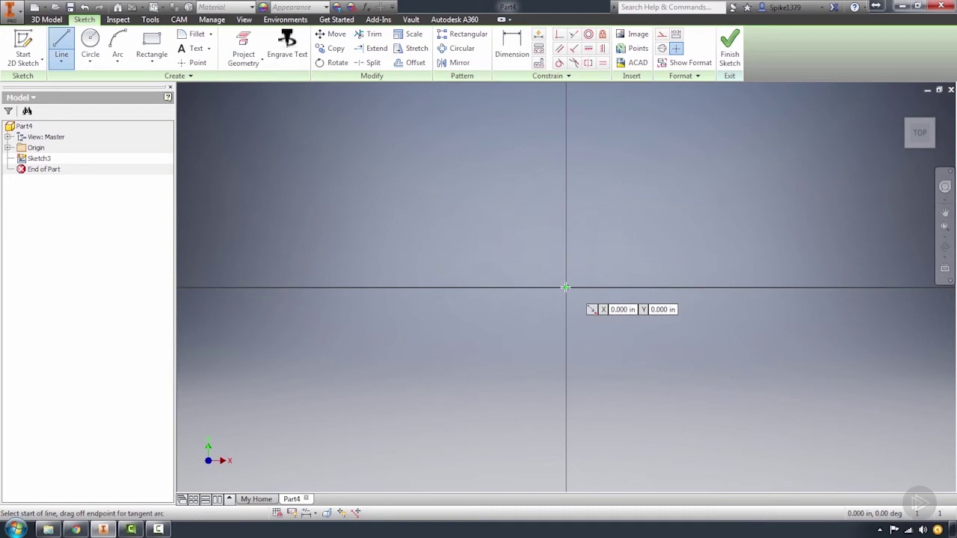
click(565, 287)
click(761, 287)
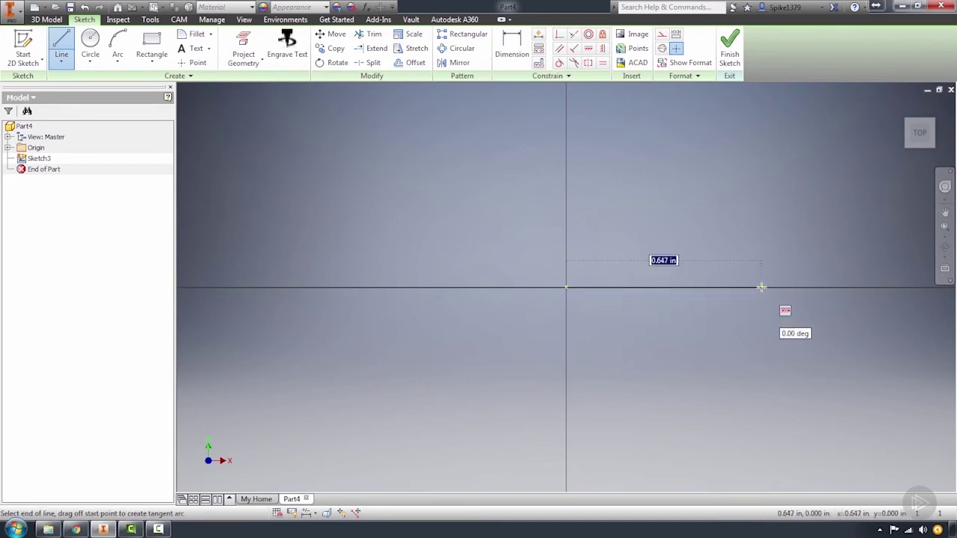
click(664, 287)
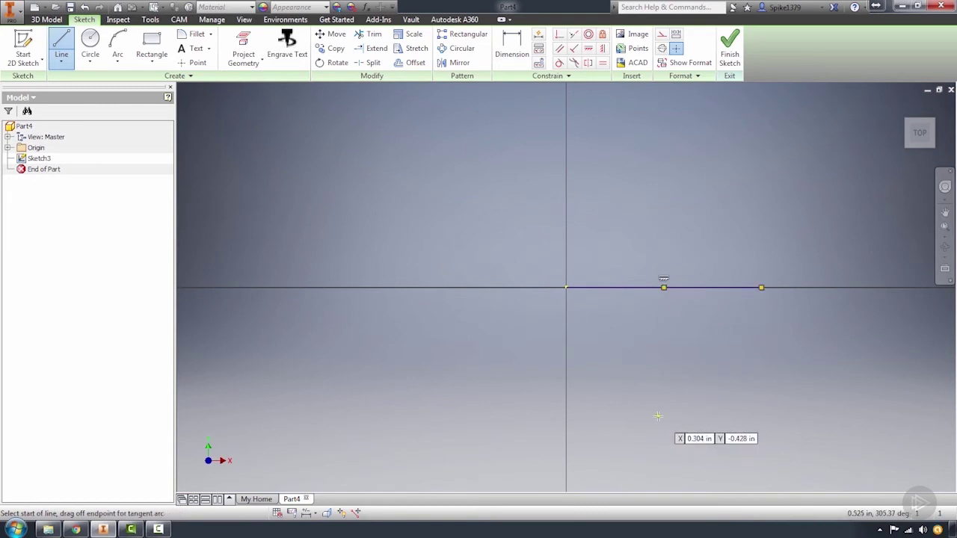
click(667, 384)
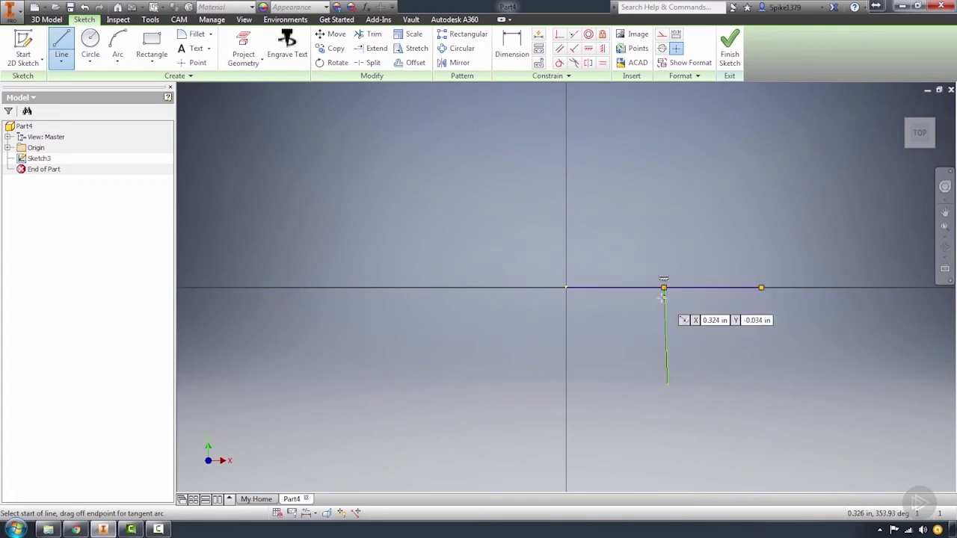
key(Escape)
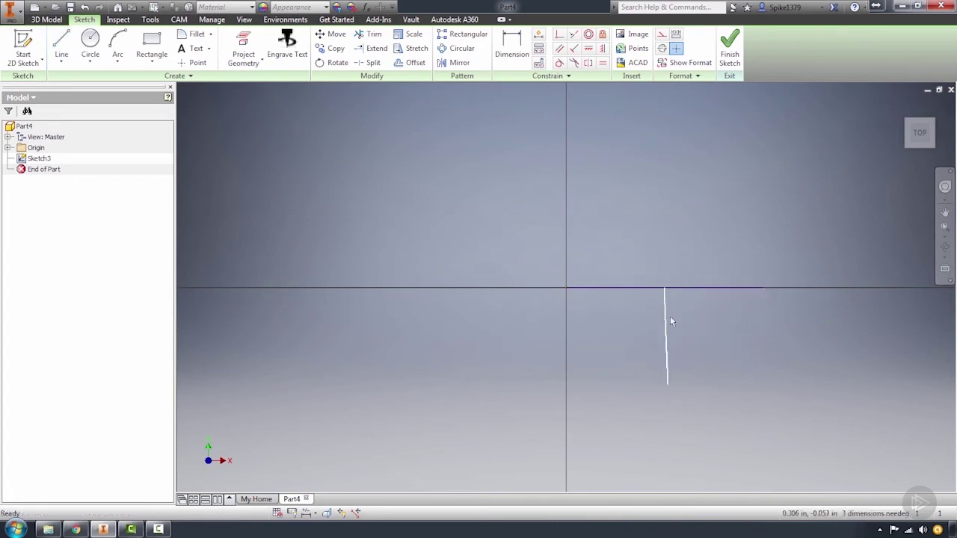
Step: Exit the sketch, close Part4, and bring up the application menu toward Options
click(950, 93)
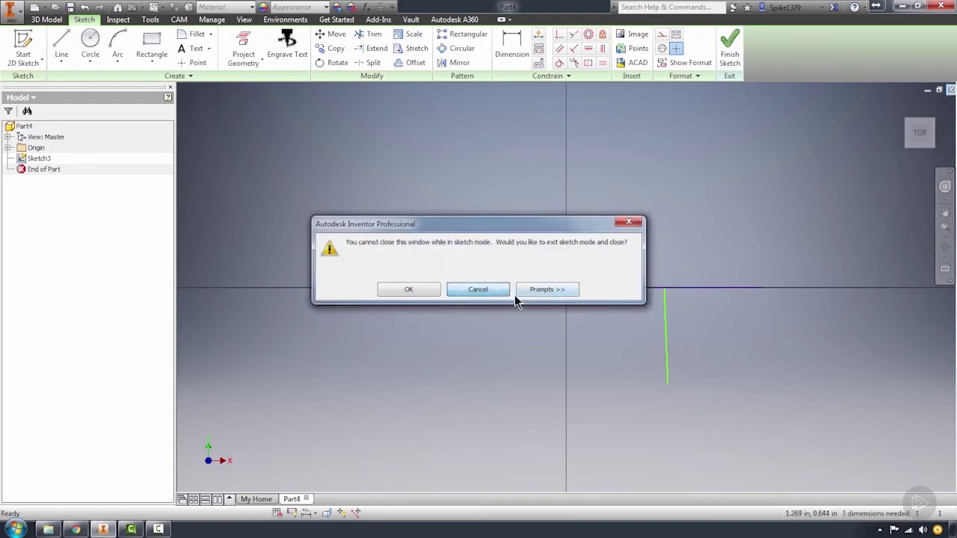
click(482, 288)
click(412, 288)
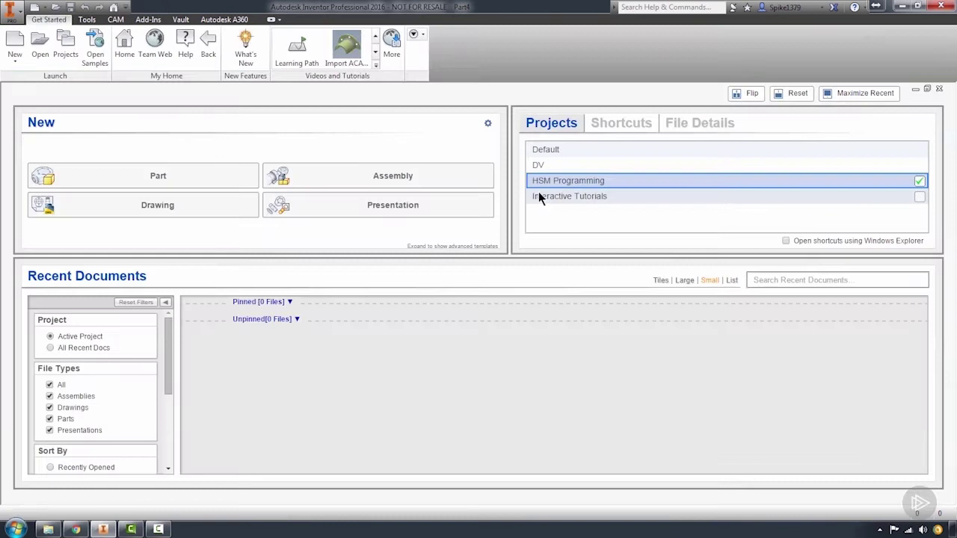
click(14, 13)
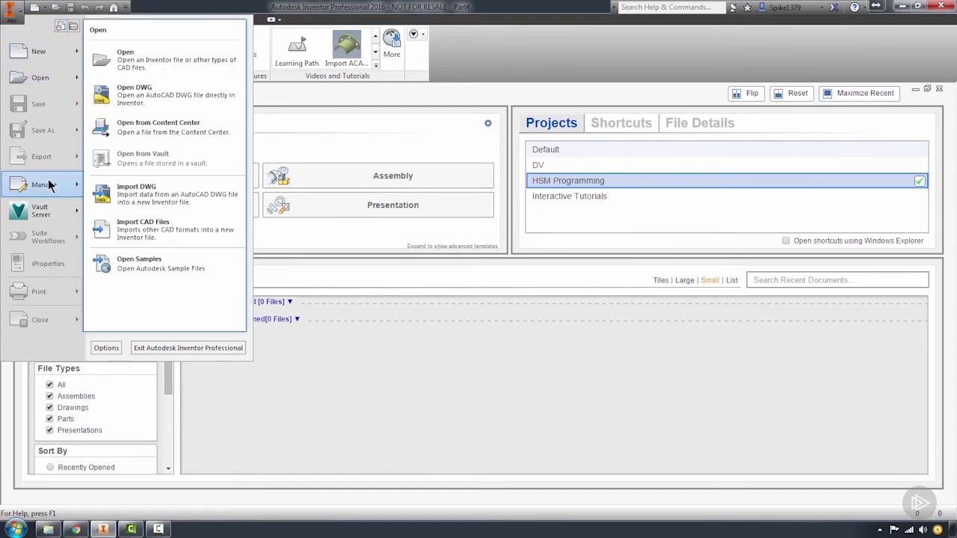
mouse_move(48, 180)
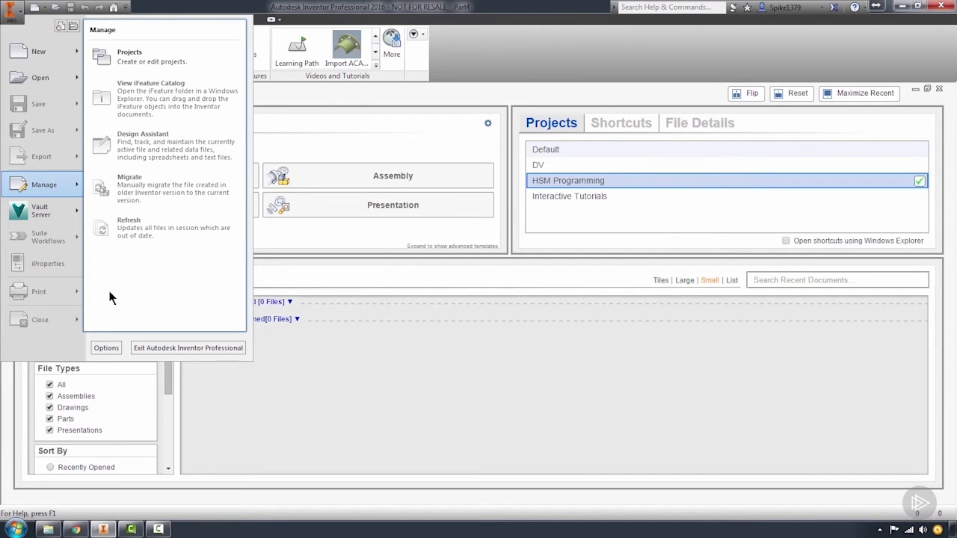
Step: In Application Options, set Annotation scale to 2 and Undo file size to 2048 MB
click(106, 348)
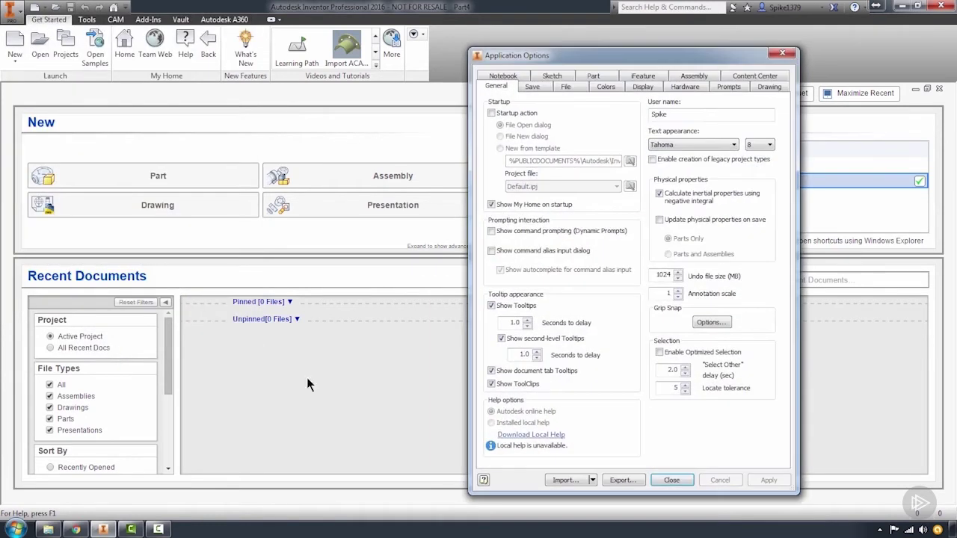
drag(569, 56, 515, 41)
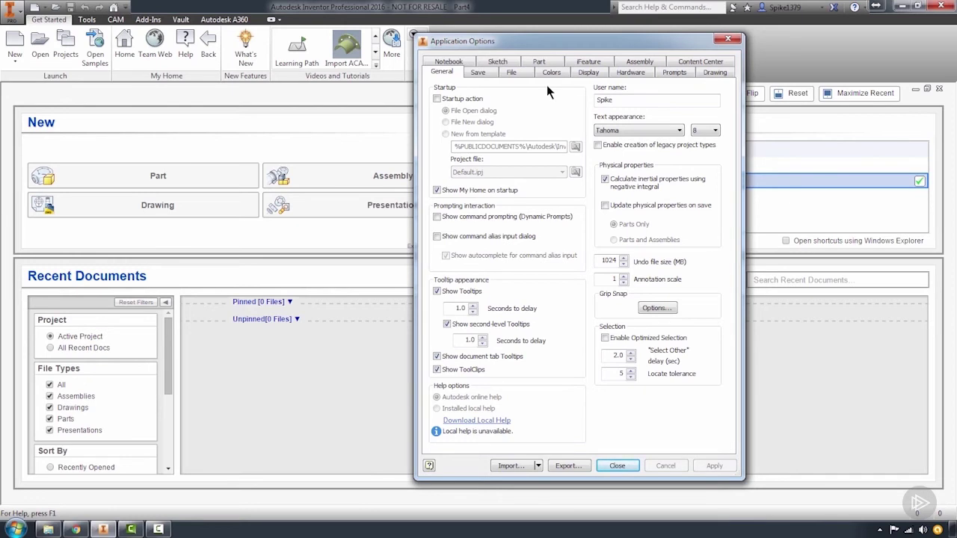
drag(555, 43, 607, 51)
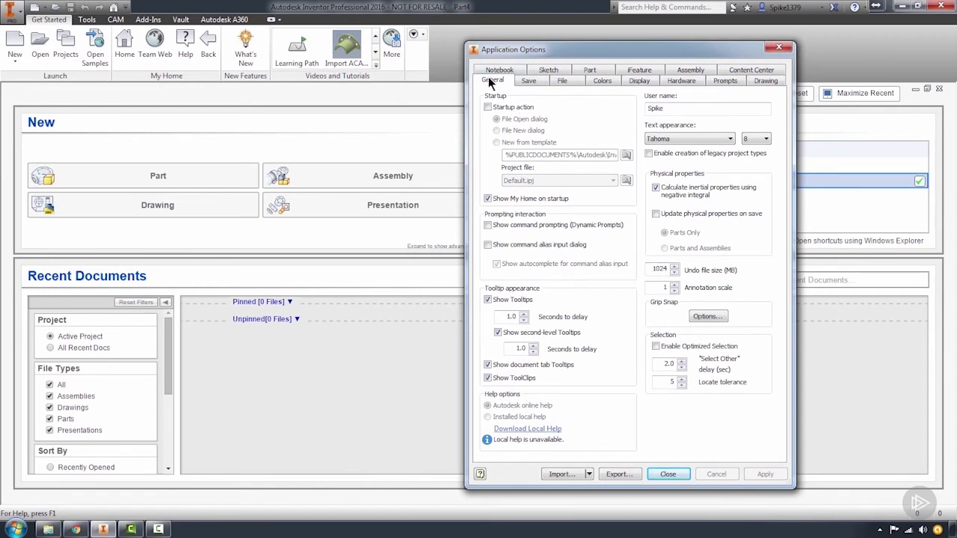
drag(651, 270, 676, 275)
drag(653, 287, 680, 295)
text(2)
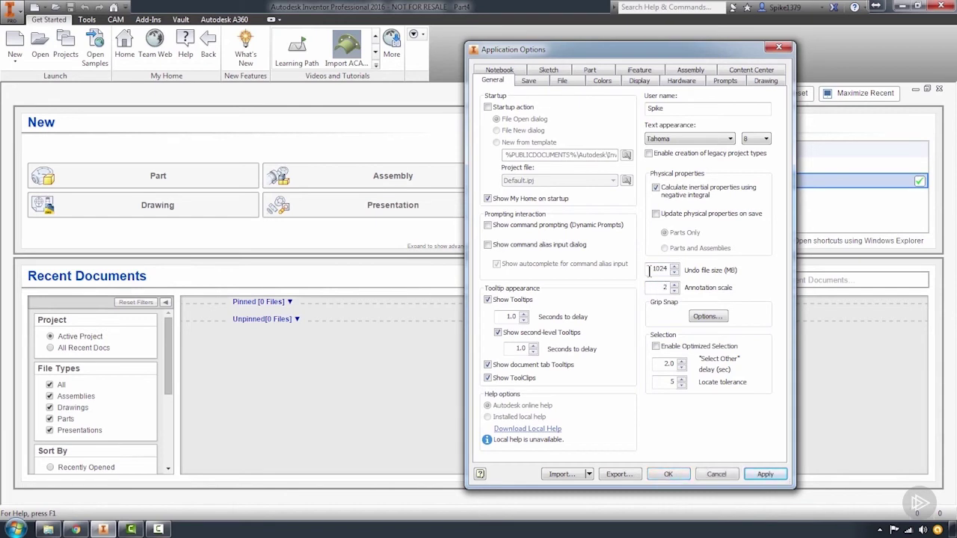
drag(649, 271, 683, 275)
text(2048)
double_click(655, 269)
double_click(653, 290)
click(529, 81)
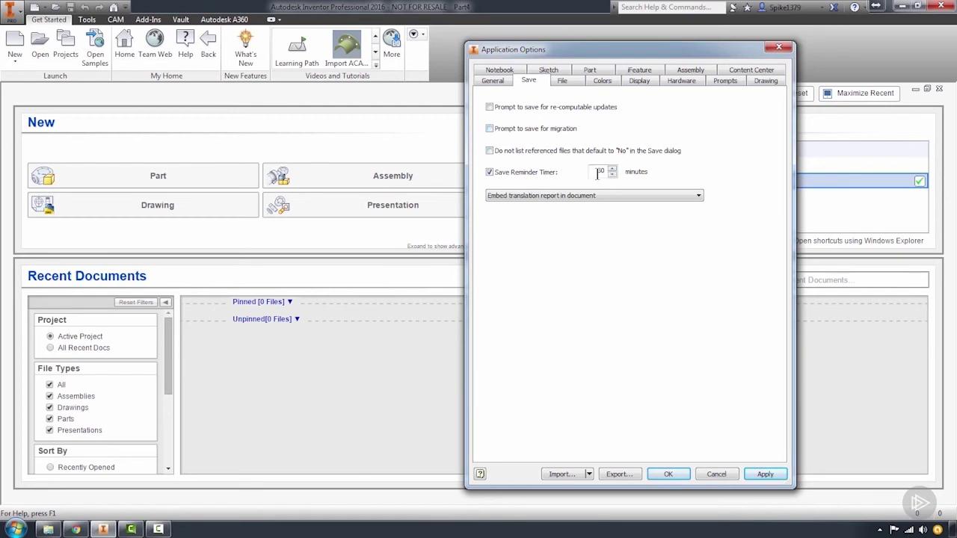
Step: Change the Save Reminder Timer from 30 to 10 minutes
drag(597, 171, 614, 171)
text(10)
Step: Move past the File options page to the Colors page of Application Options
click(566, 80)
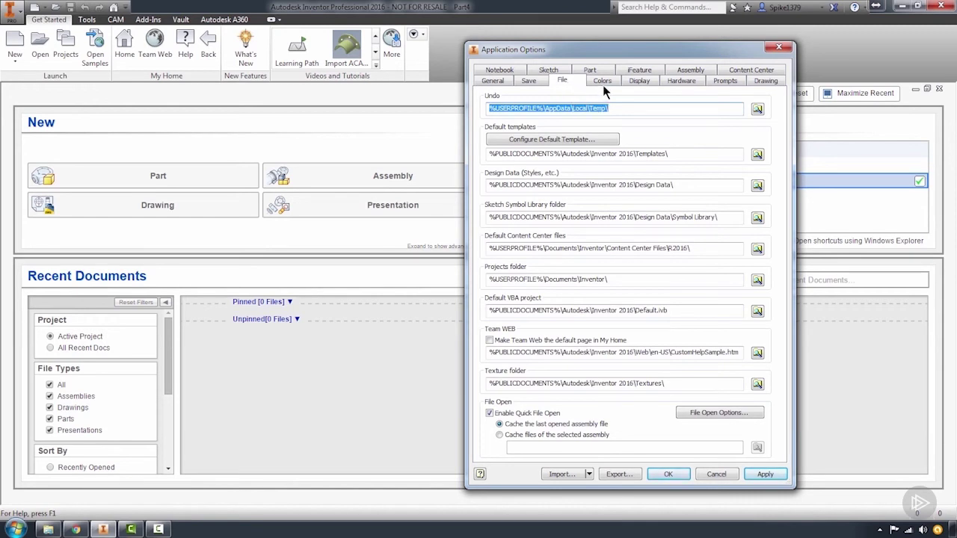
click(602, 82)
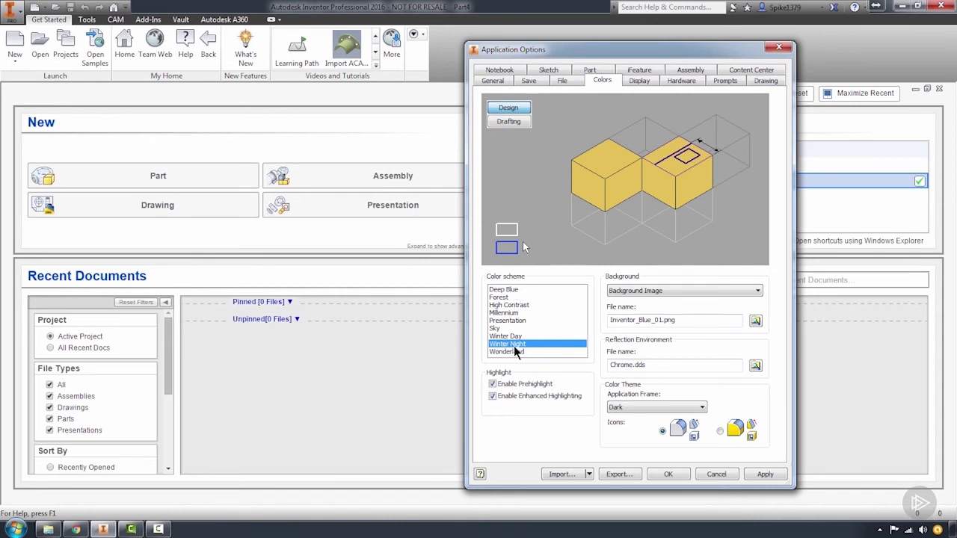
Step: Preview Deep Blue, Forest, High Contrast and Winter Night, then settle on the Millennium colour scheme
click(499, 292)
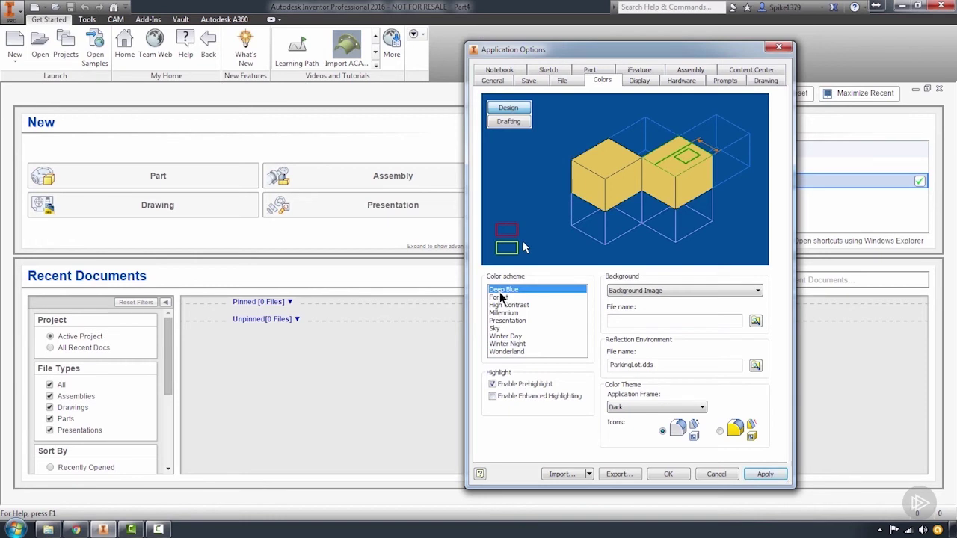
click(501, 297)
click(514, 305)
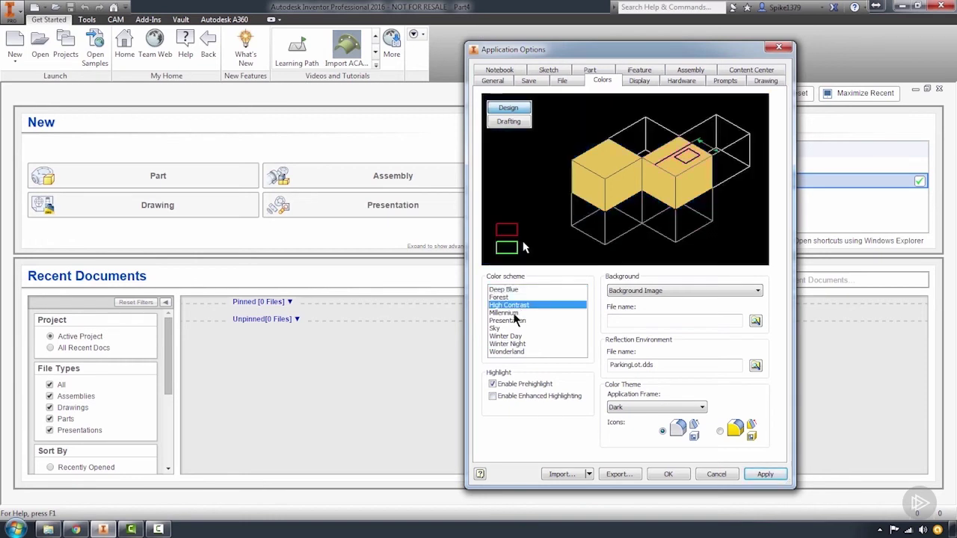
click(514, 313)
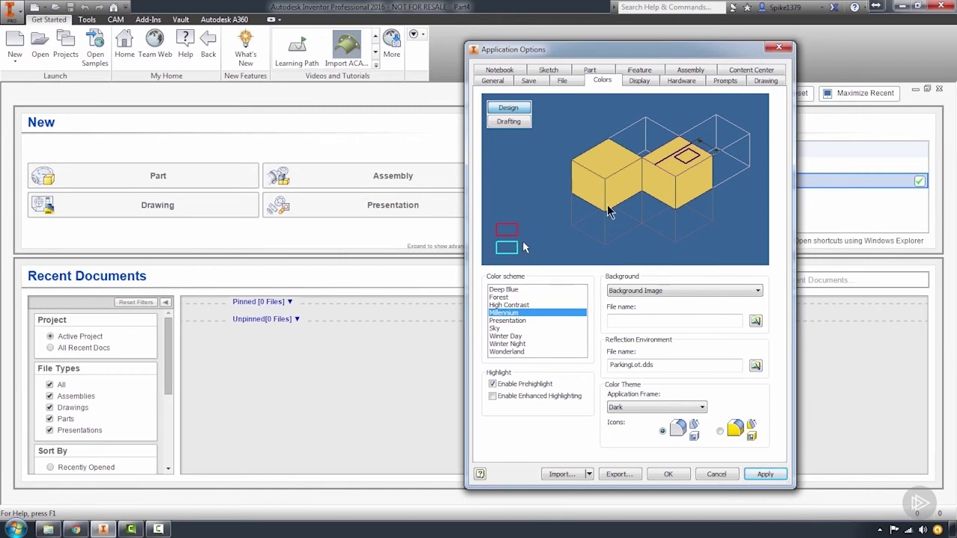
click(503, 345)
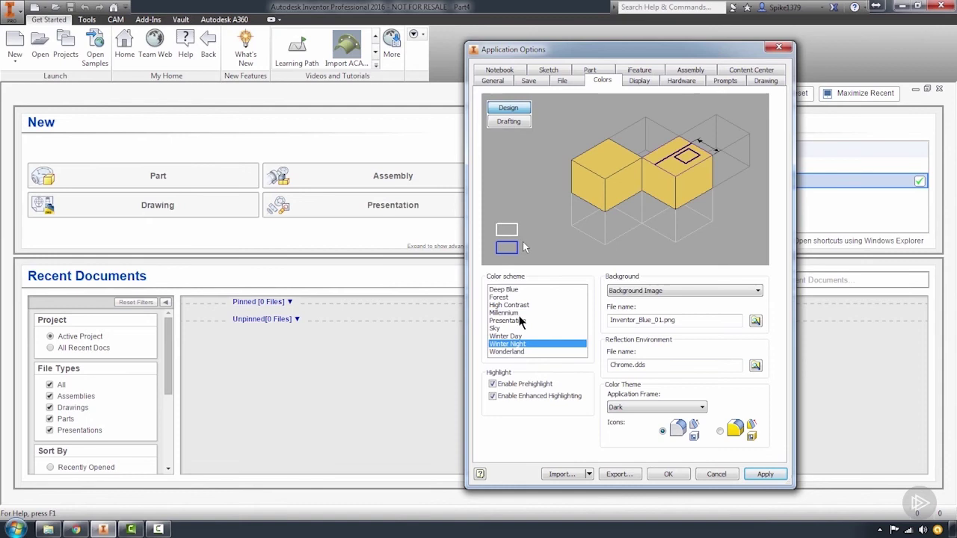
click(499, 313)
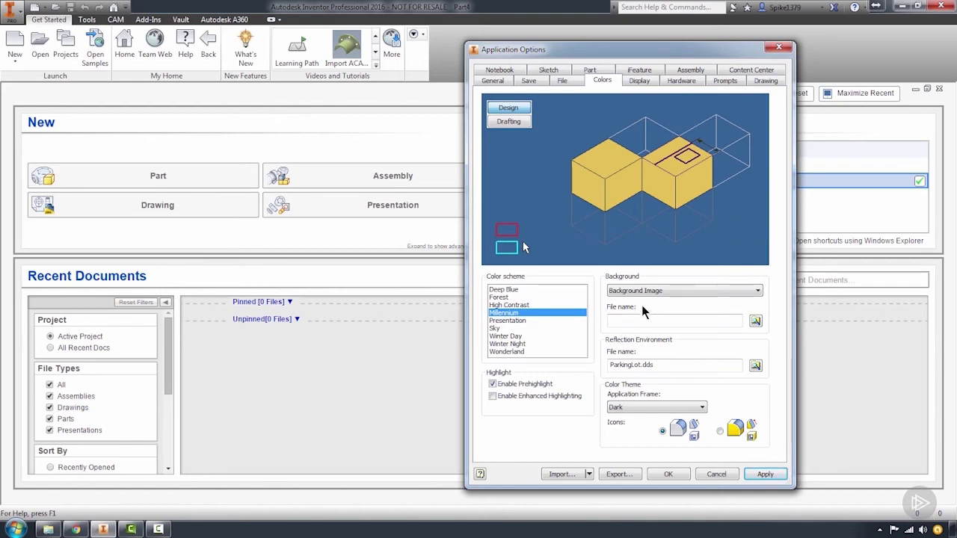
Step: Set the background to Gradient and the icon colour theme to Amber
click(756, 291)
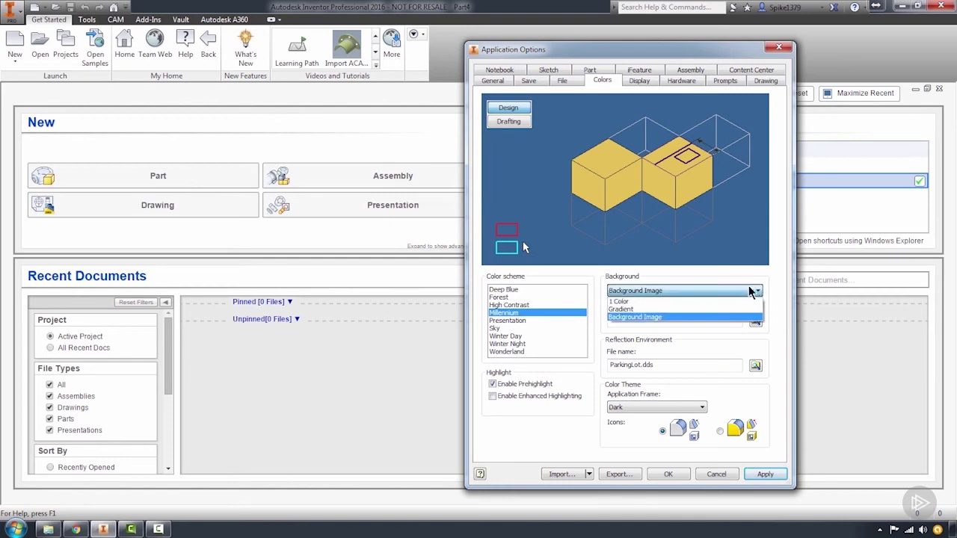
click(629, 309)
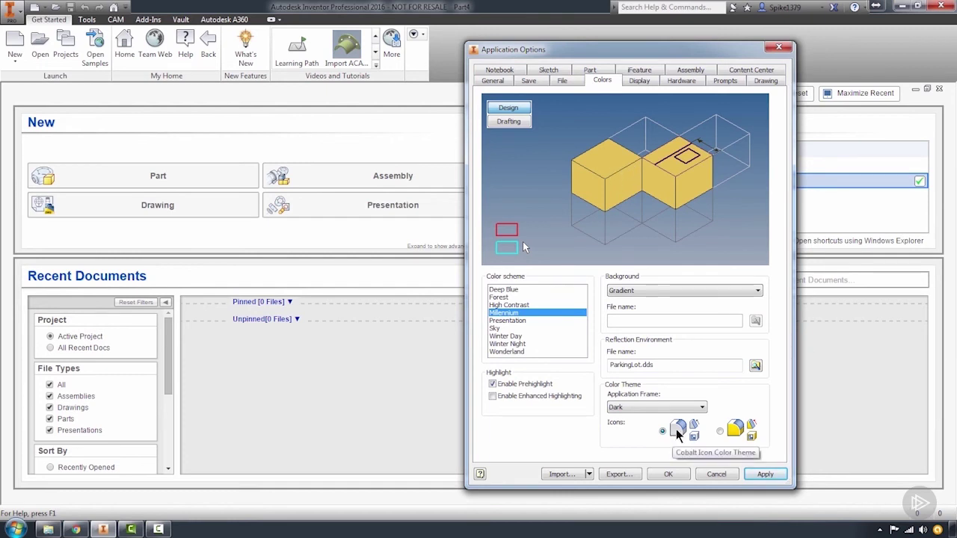
click(720, 432)
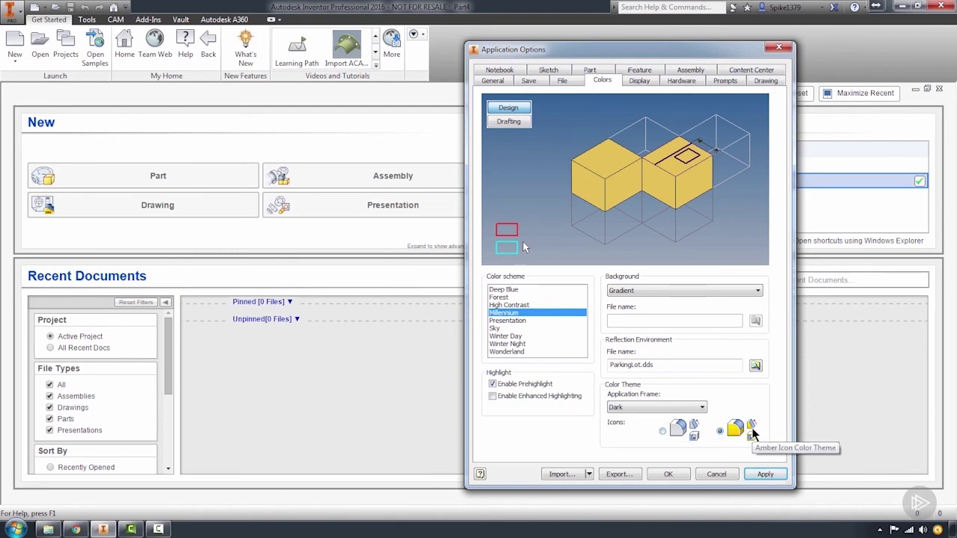
Step: In Display Appearance settings, draw model edges in One Color and use the Shaded with edges visual style
click(639, 80)
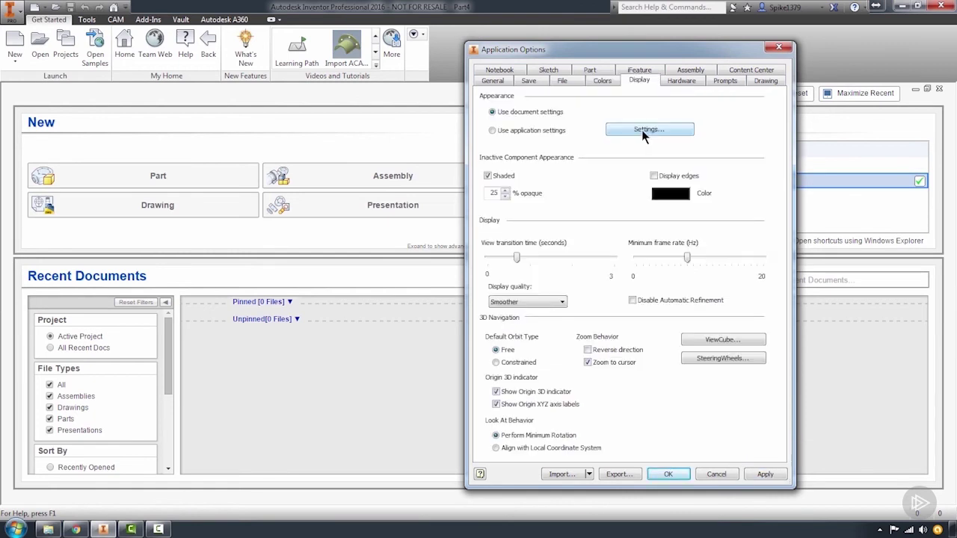
click(642, 130)
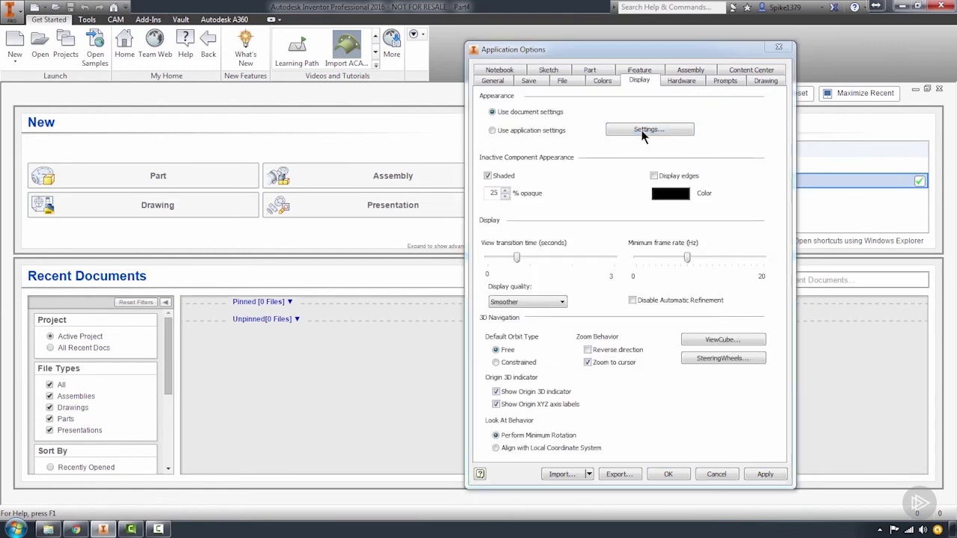
drag(123, 91, 665, 111)
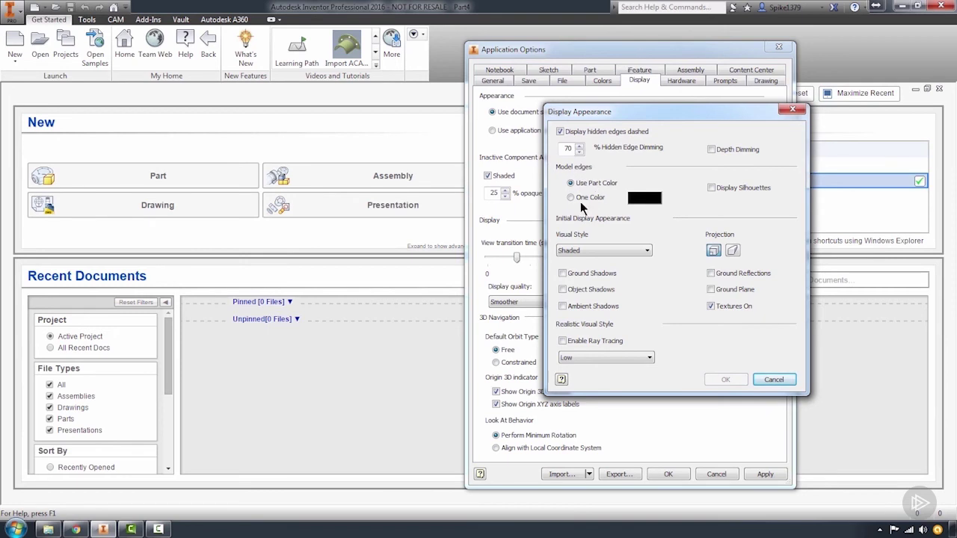
click(571, 198)
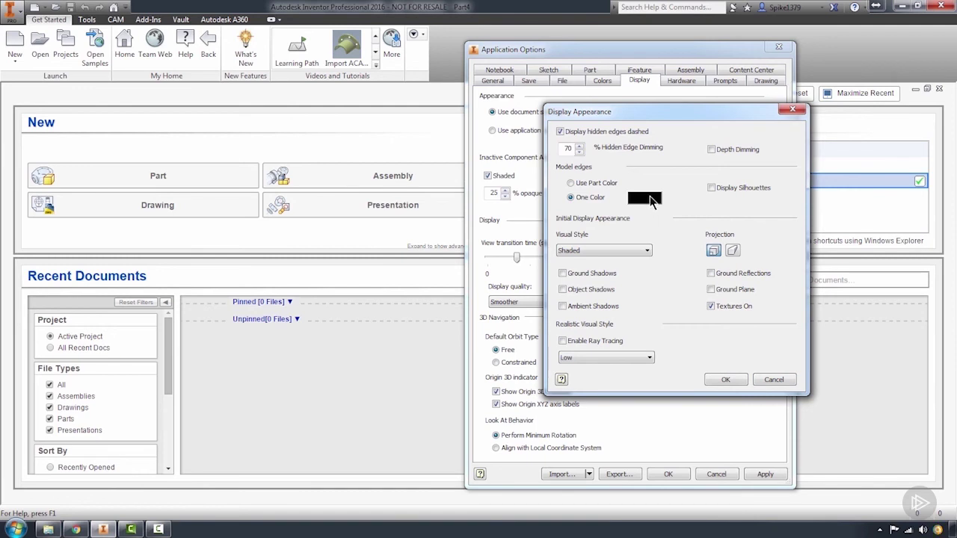
click(632, 251)
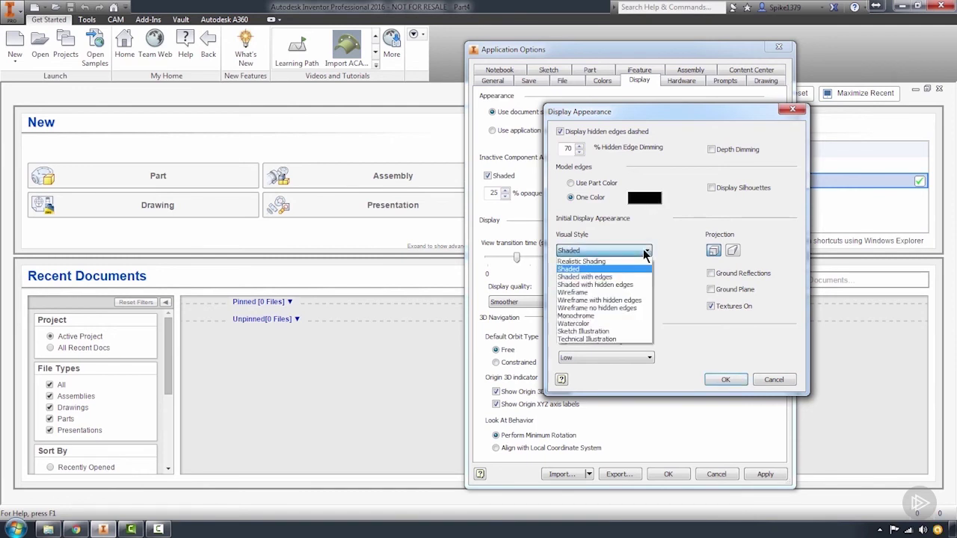
click(599, 276)
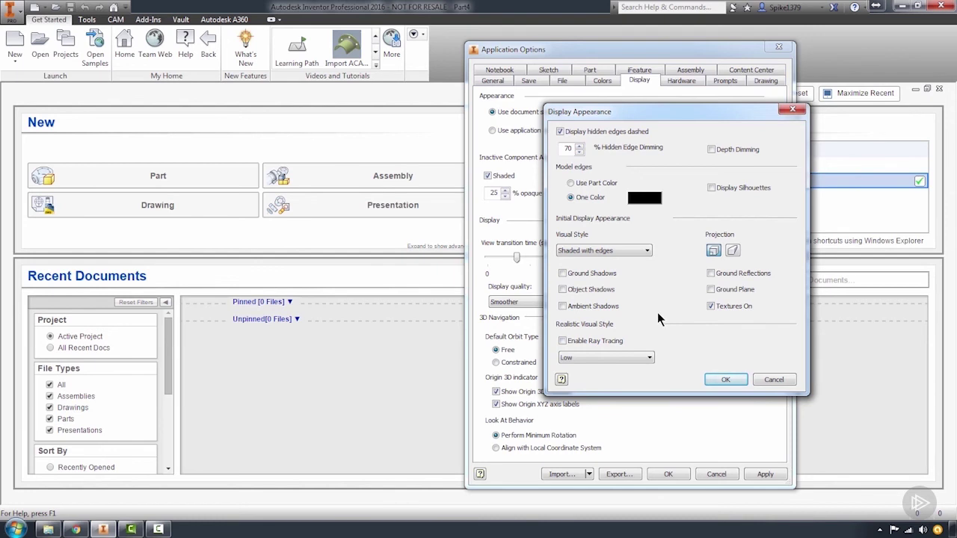
Step: Accept the new display appearance settings and set the graphics hardware mode to Performance
click(717, 376)
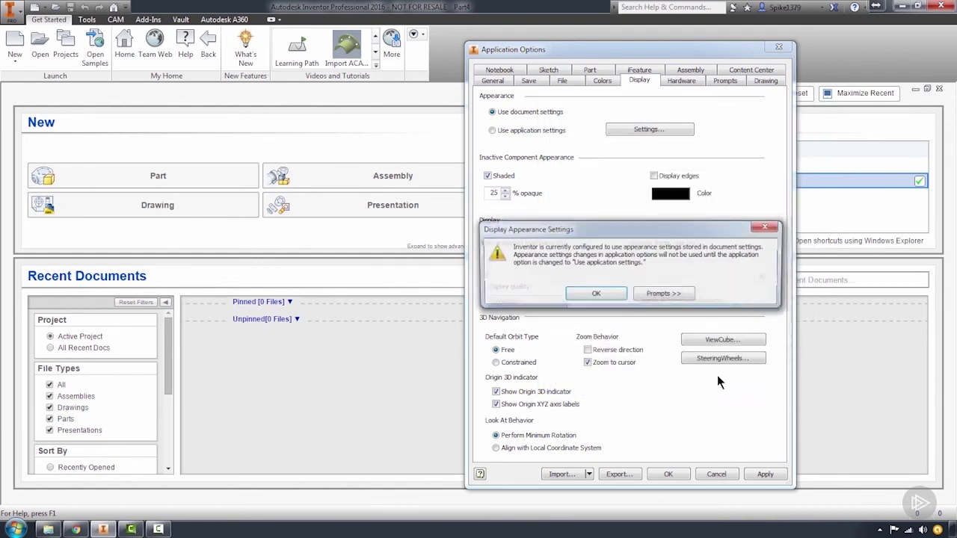
key(Return)
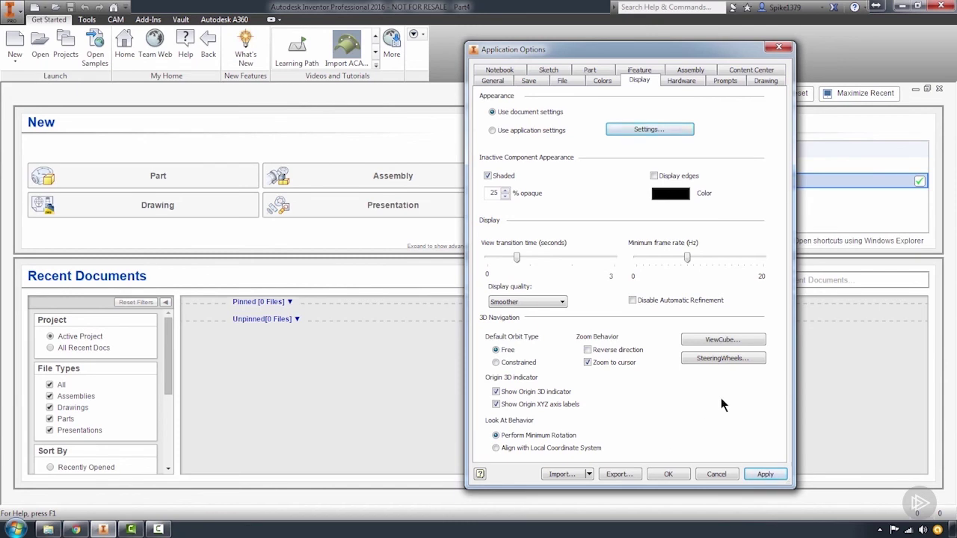
click(681, 81)
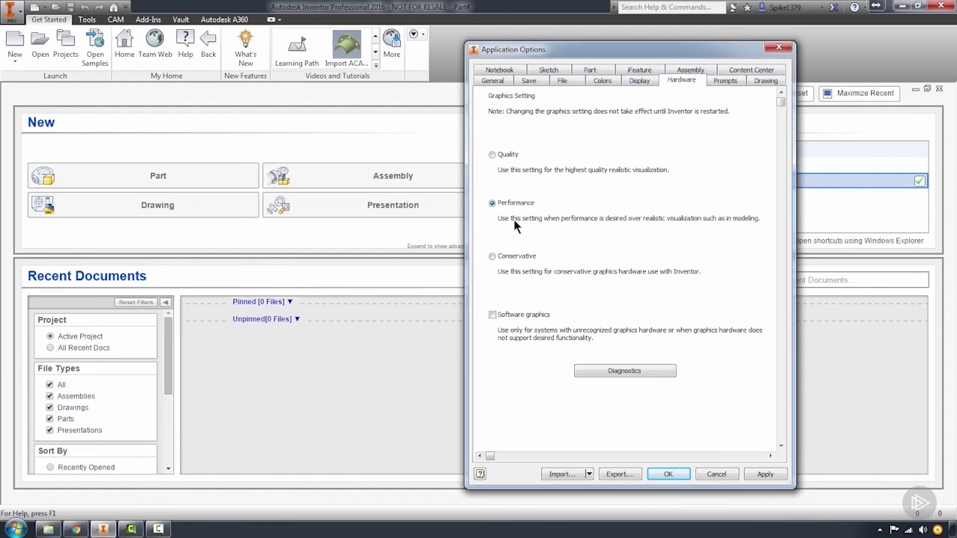
click(492, 154)
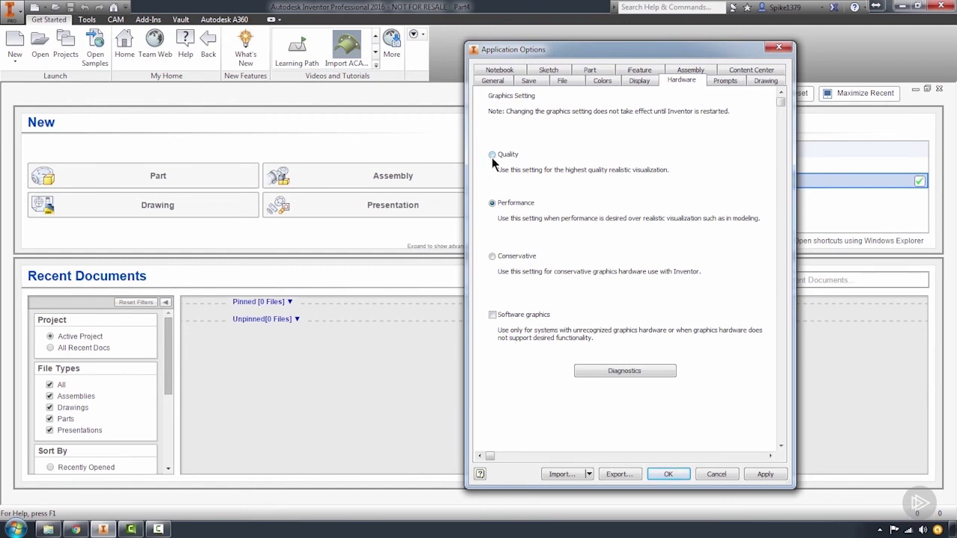
click(491, 203)
click(498, 203)
Step: Keep Sketch on new part creation at No new sketch, then apply and close Application Options
click(590, 72)
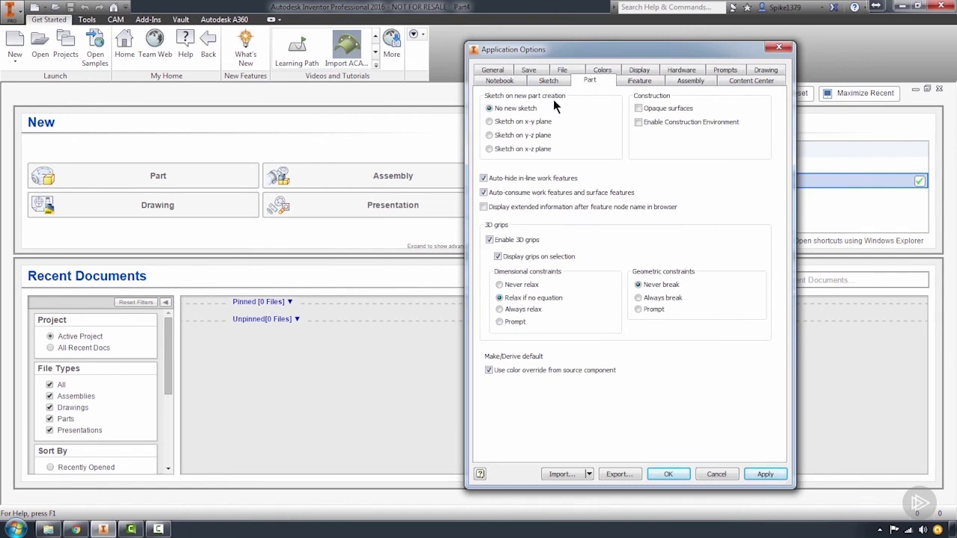
click(490, 123)
click(490, 109)
click(761, 476)
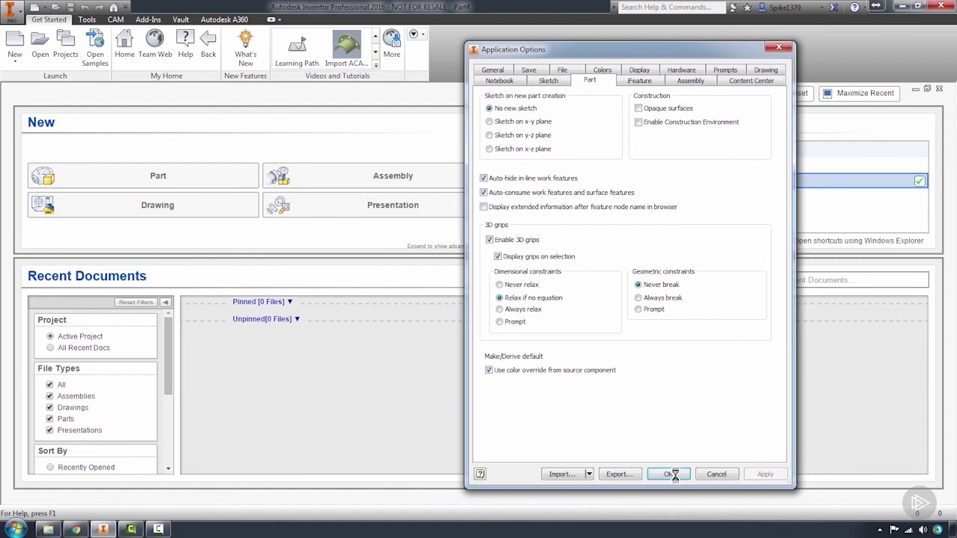
click(673, 475)
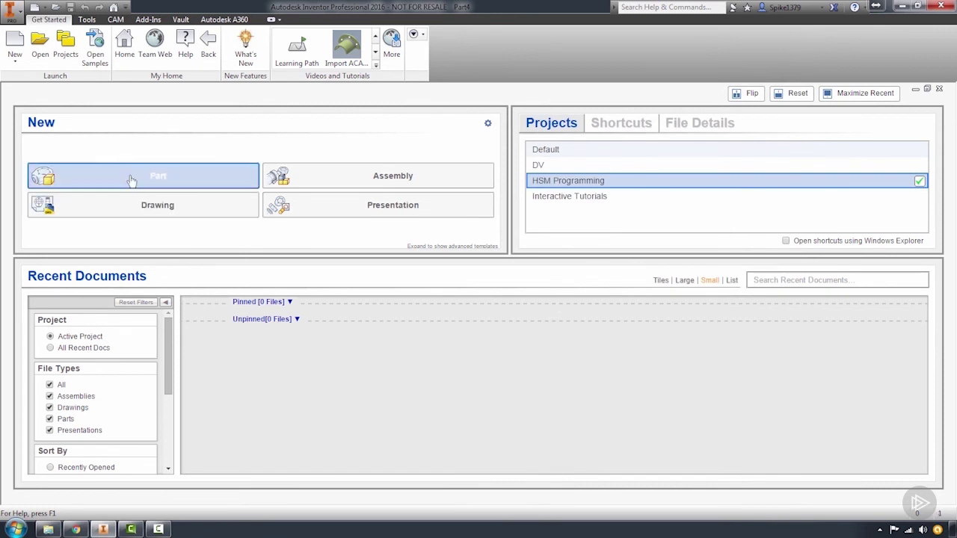
Step: Create a new part and start a 2D sketch on the vertical origin plane
click(130, 174)
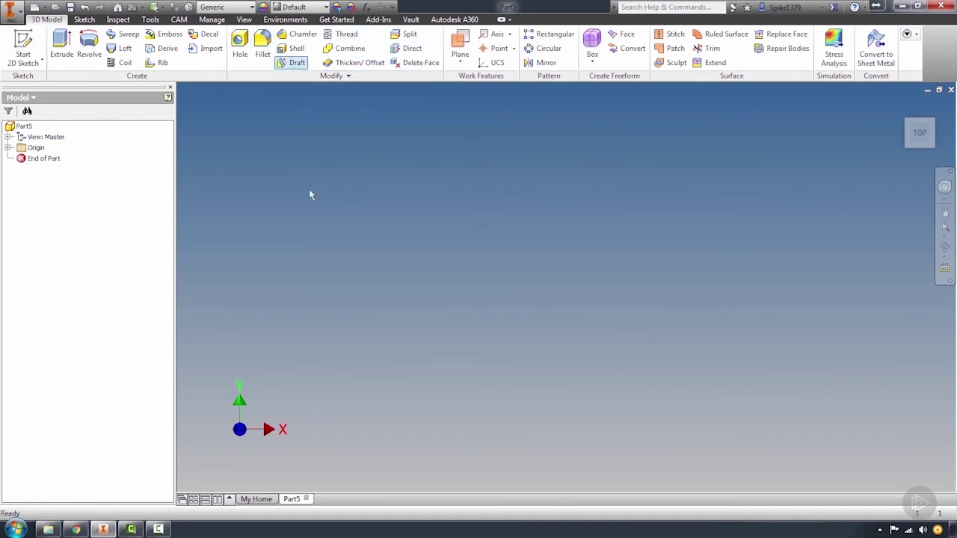
right_click(573, 250)
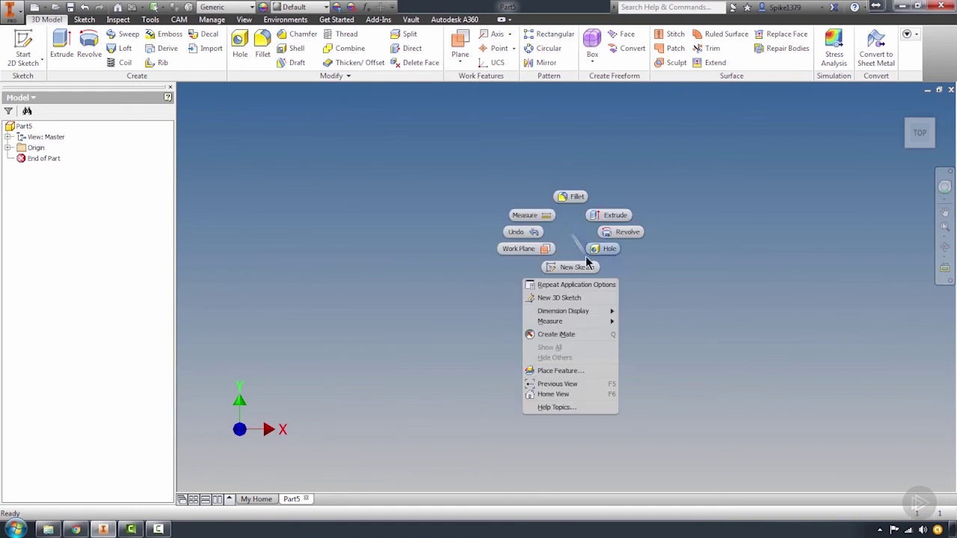
click(589, 262)
click(511, 172)
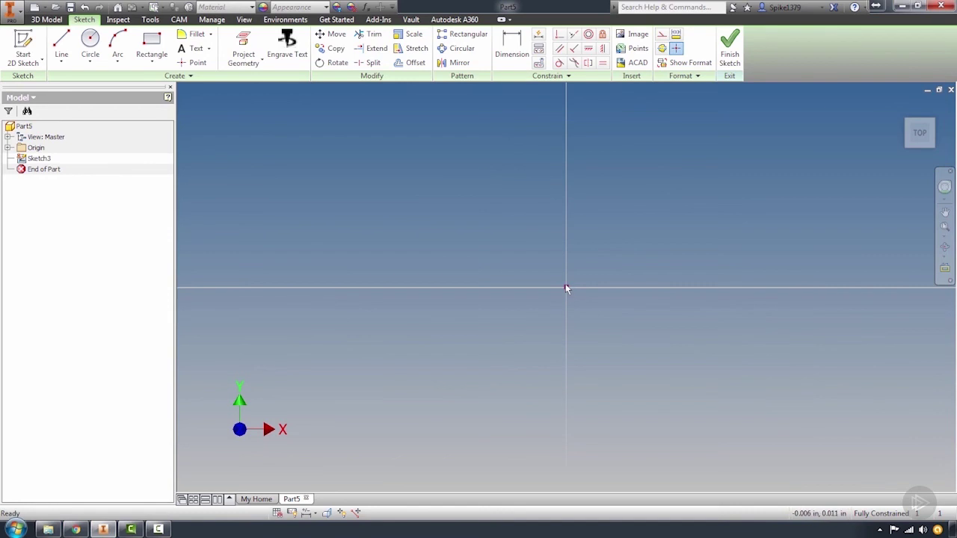
Step: Draw a horizontal line from the origin plus an upward angled line, then finish the sketch
click(62, 43)
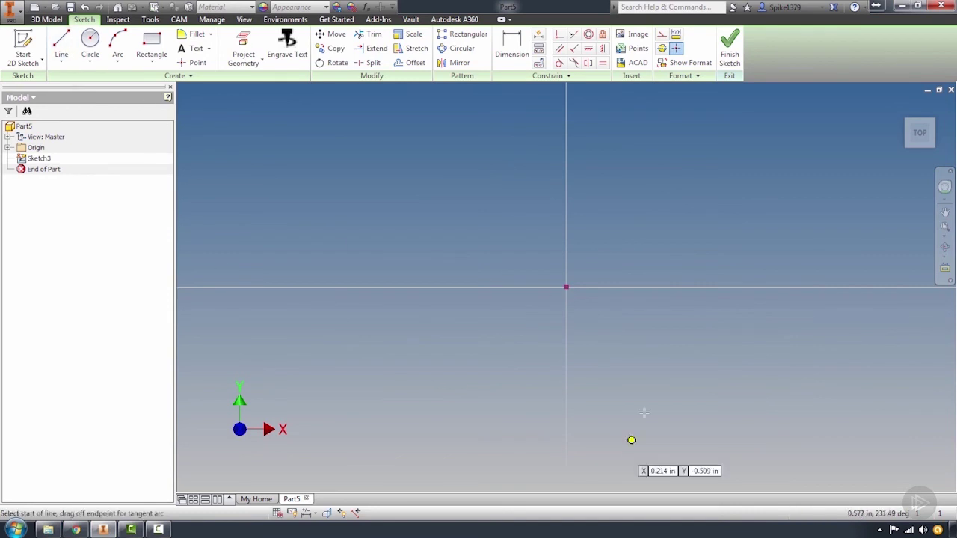
click(566, 287)
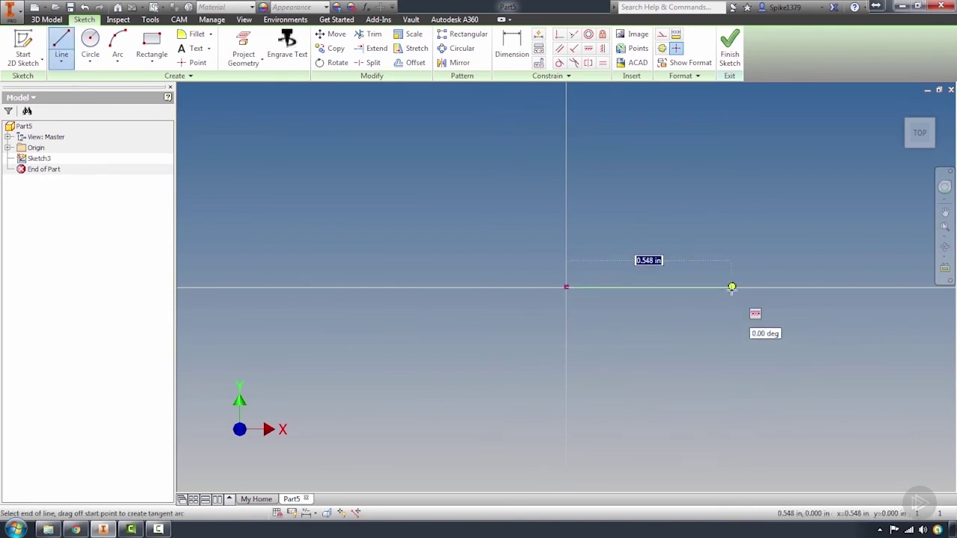
click(731, 287)
click(755, 194)
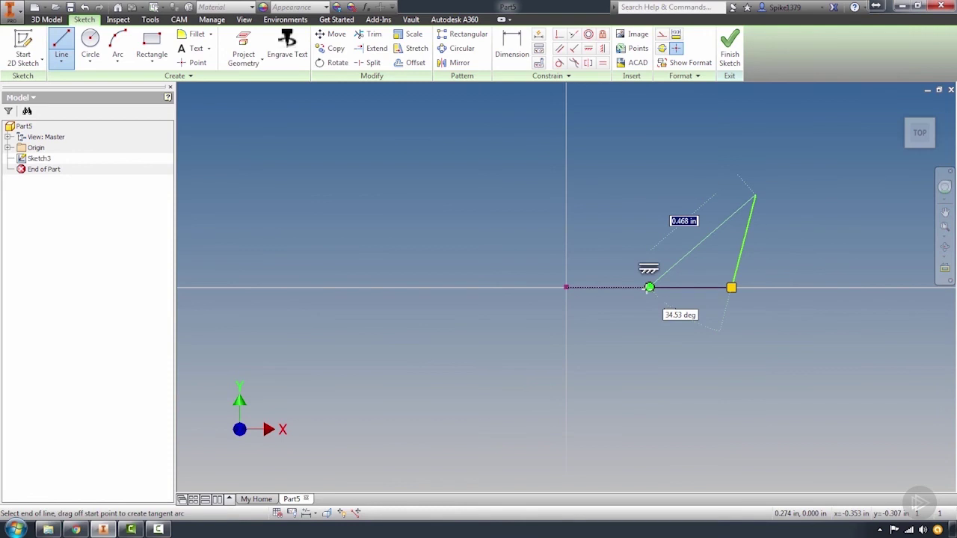
click(729, 50)
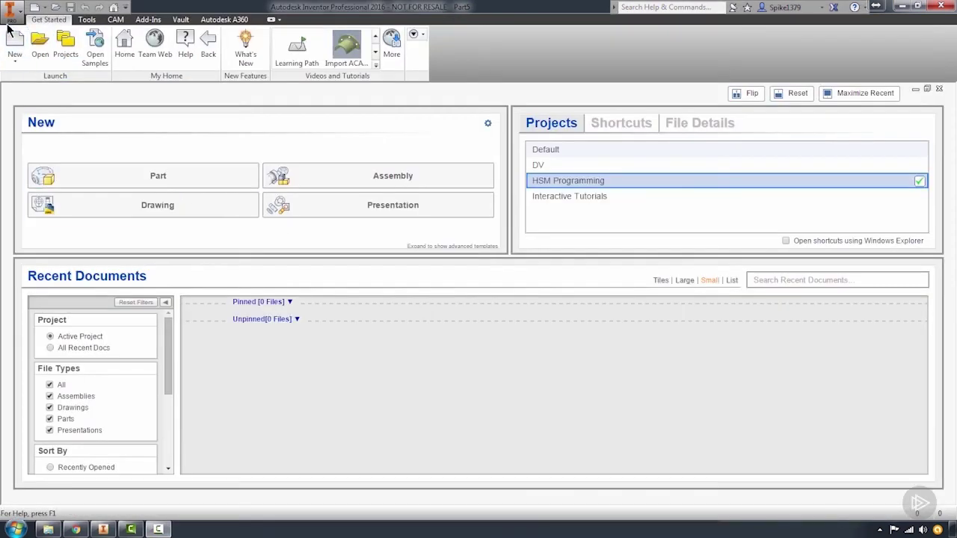
Step: Set Sketch on new part creation to Sketch on x-y plane in Application Options and apply
click(10, 13)
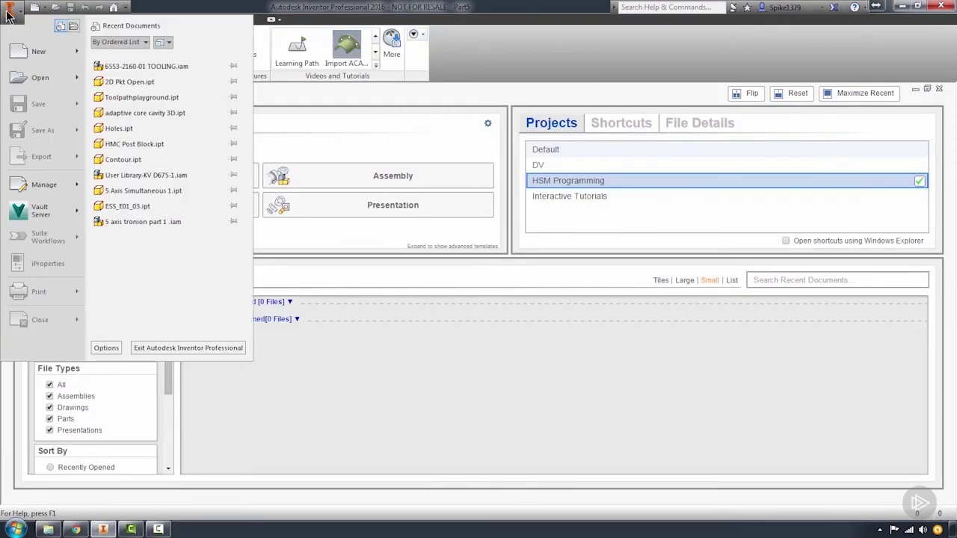
click(103, 347)
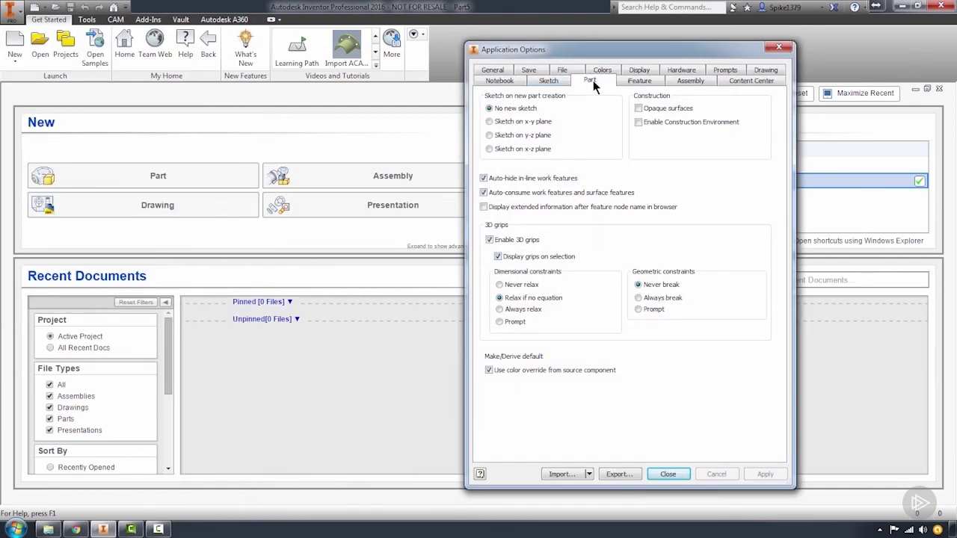
click(489, 122)
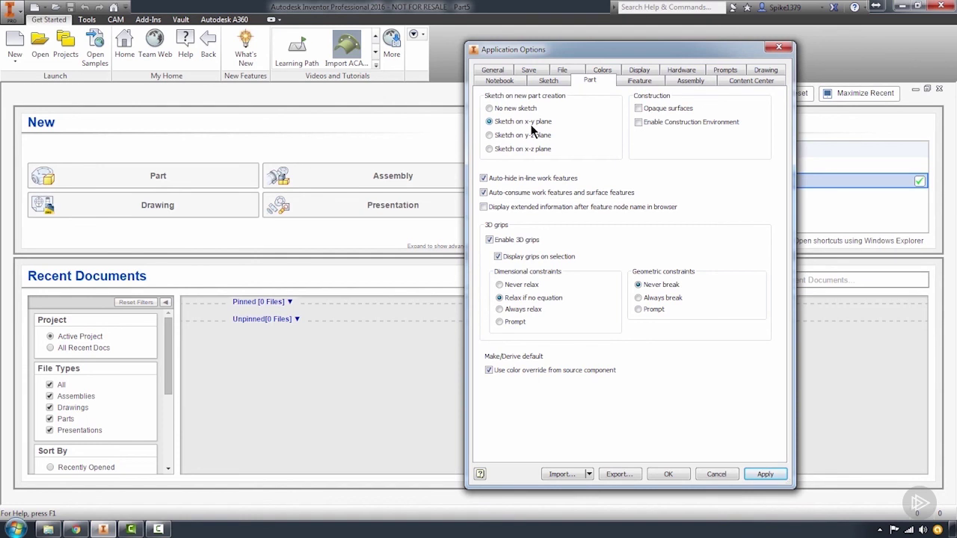
click(766, 474)
click(668, 474)
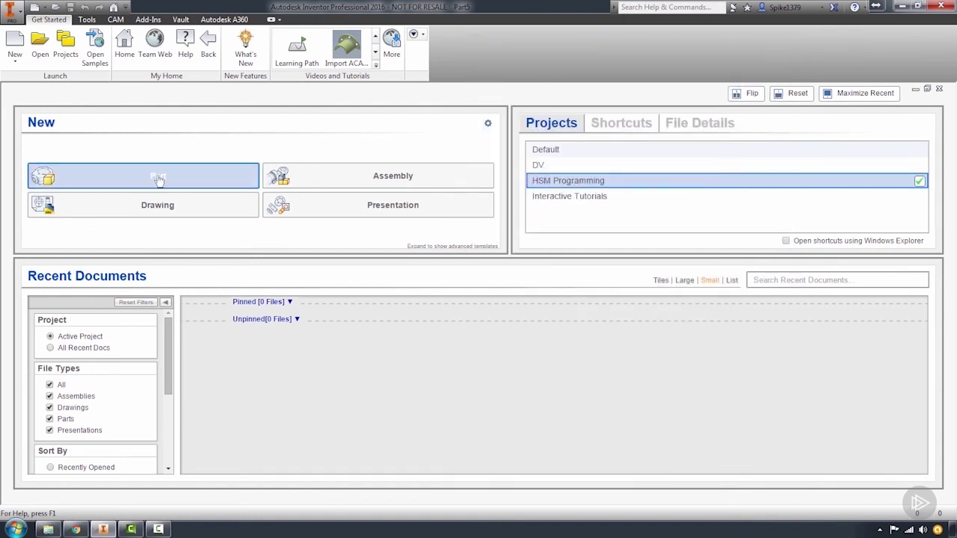
Step: Create a new part, confirm Sketch3 was created automatically, and finish that sketch
click(154, 178)
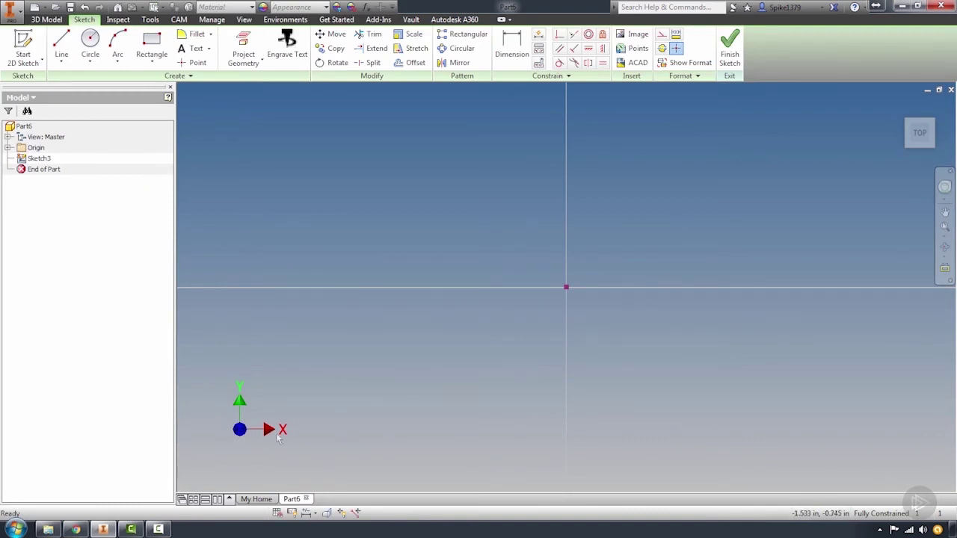
click(41, 159)
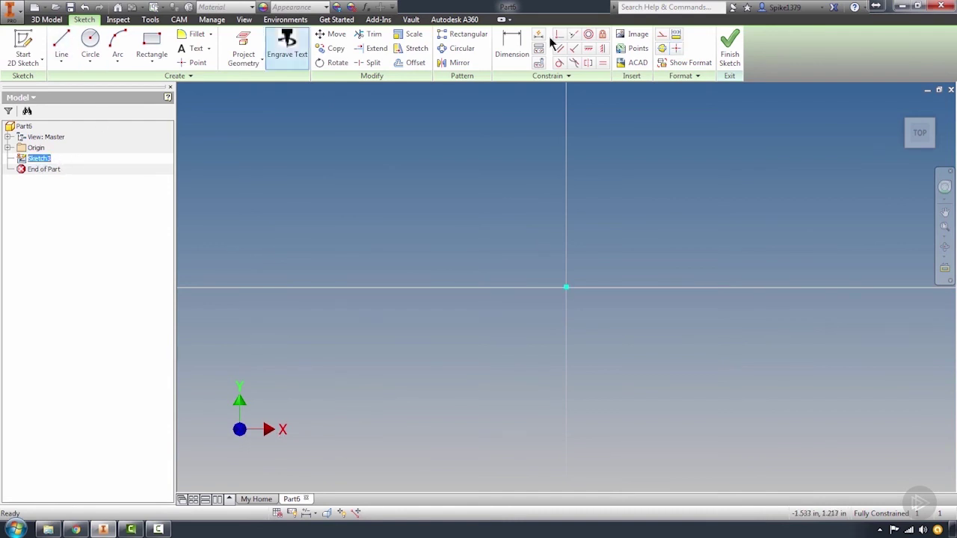
click(729, 52)
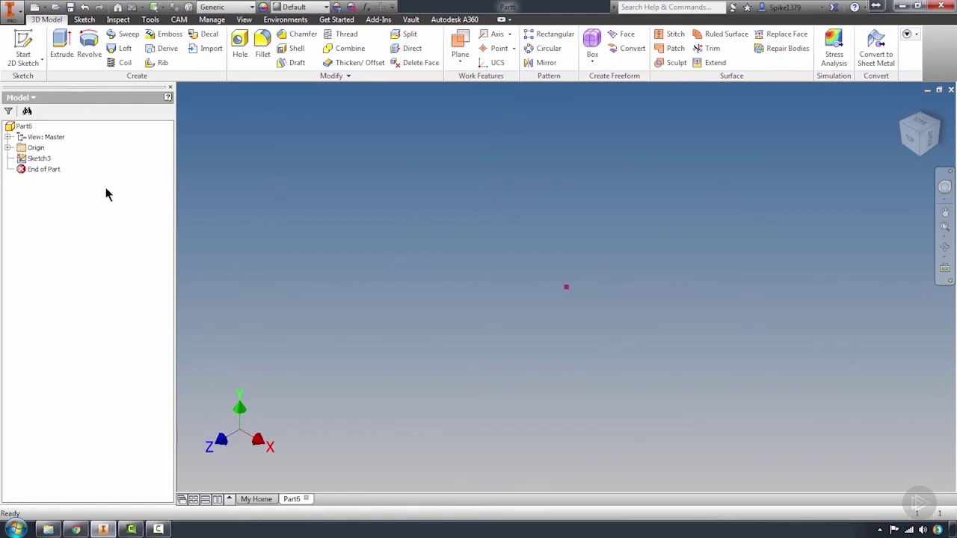
click(36, 158)
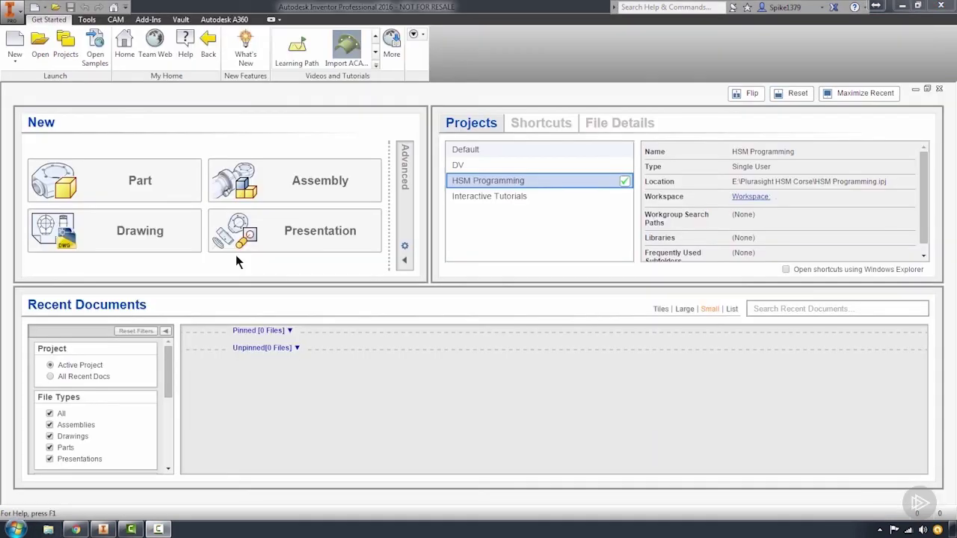
Step: Switch Display appearance to Use application settings and review its Settings without changing them
click(20, 11)
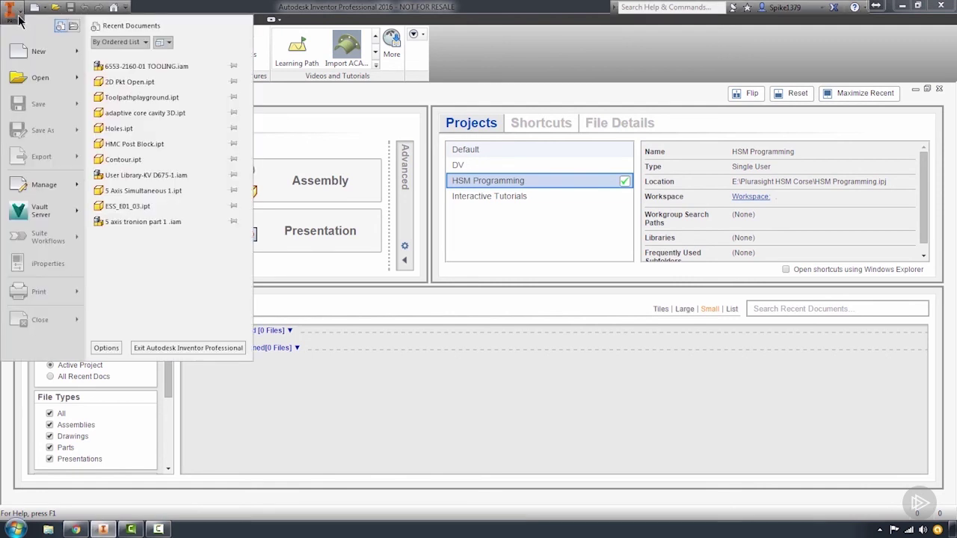
click(106, 349)
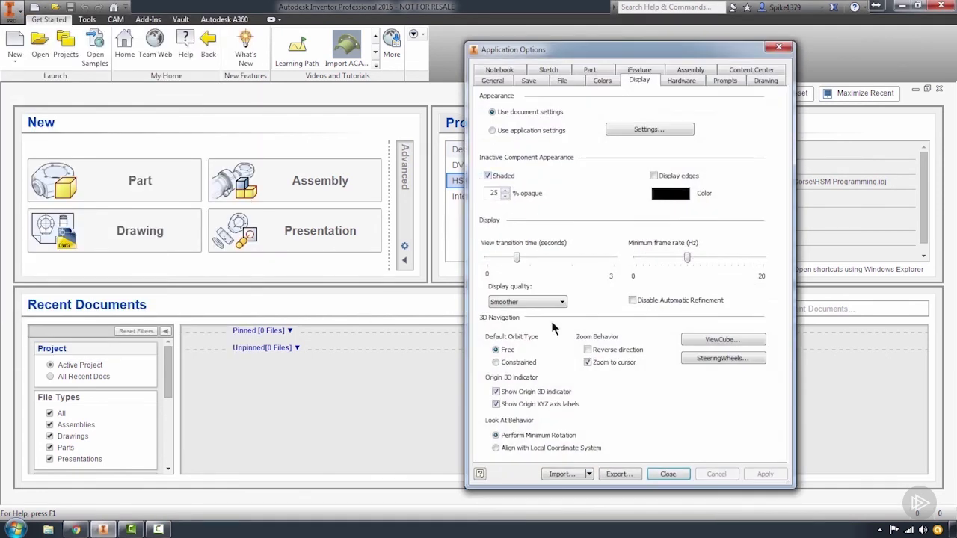
drag(551, 51, 498, 29)
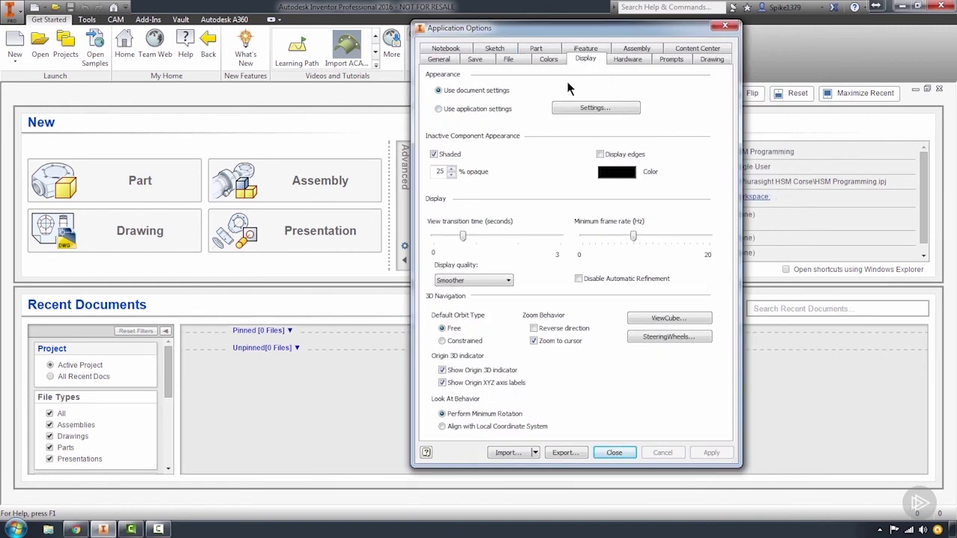
click(438, 109)
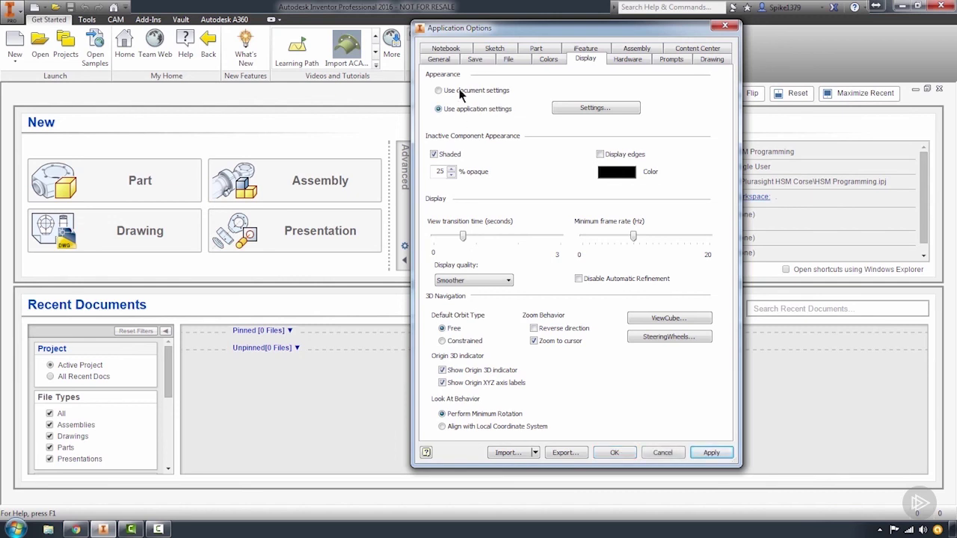
click(573, 109)
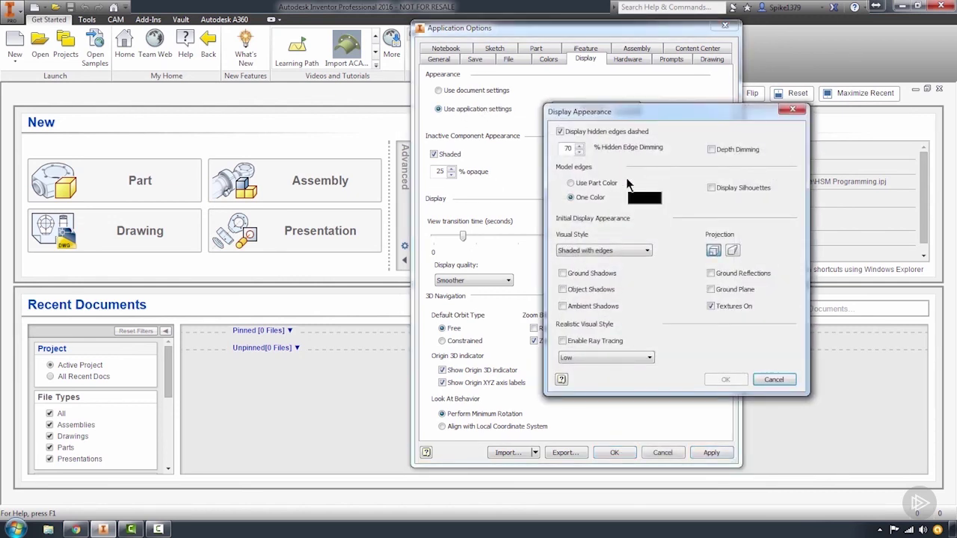
click(773, 379)
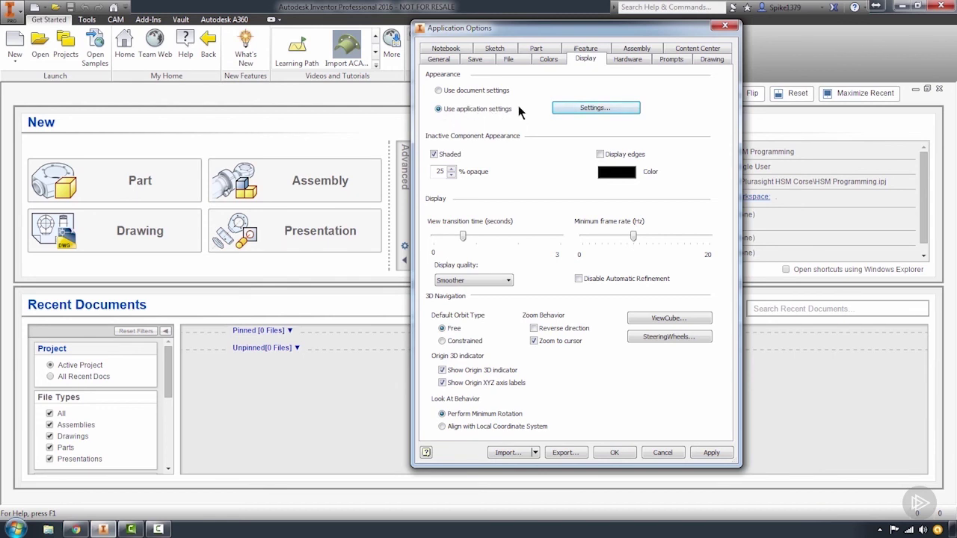
Step: Apply the display change and export the options to inventor_default_options.xml in Preferences
click(482, 109)
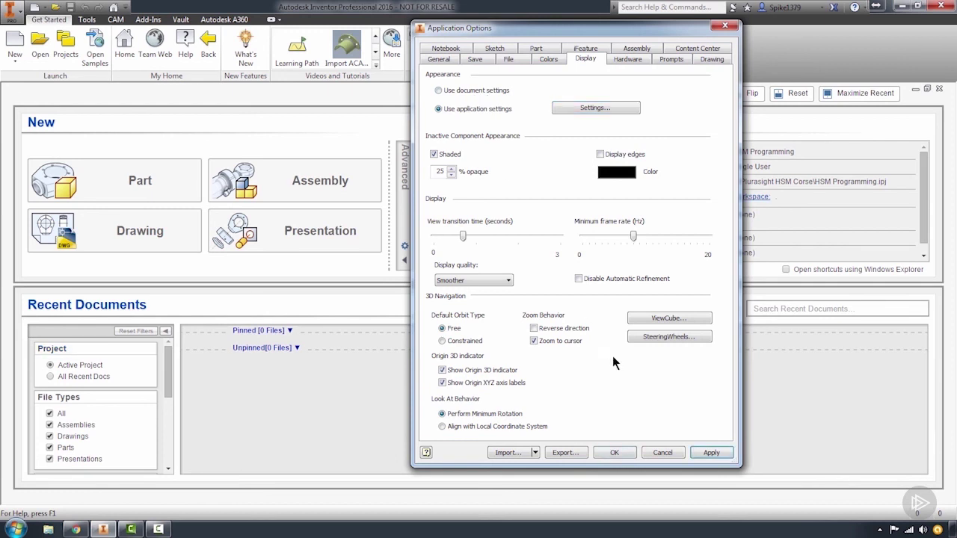
click(712, 452)
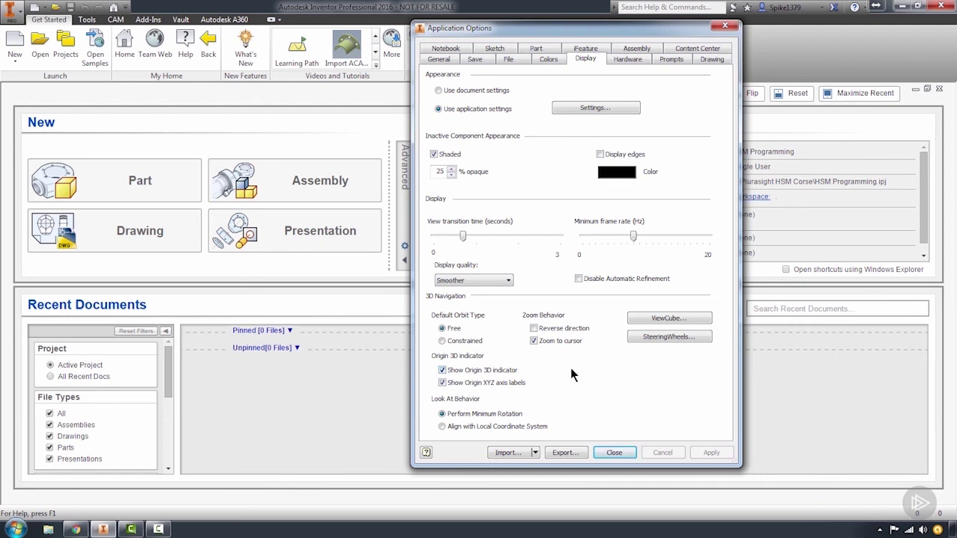
click(564, 453)
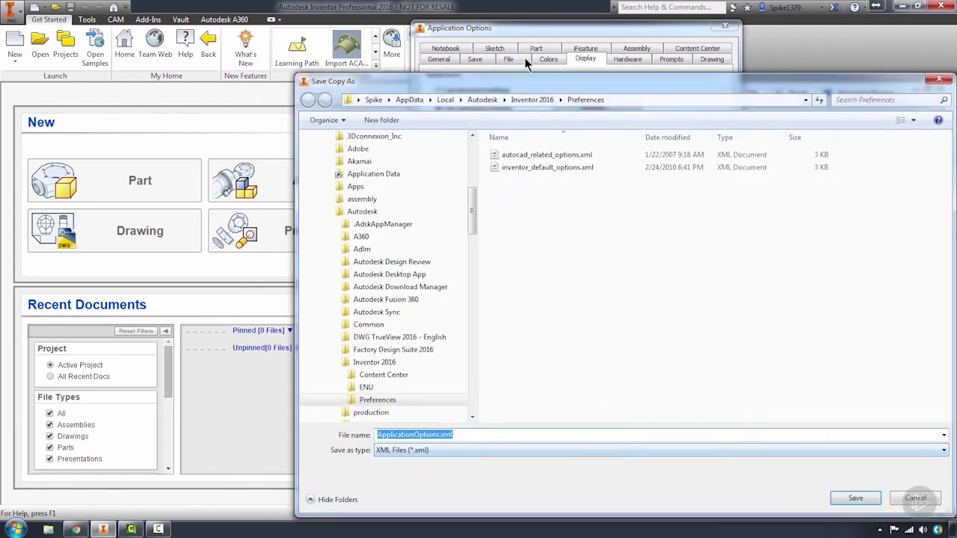
drag(521, 81, 427, 57)
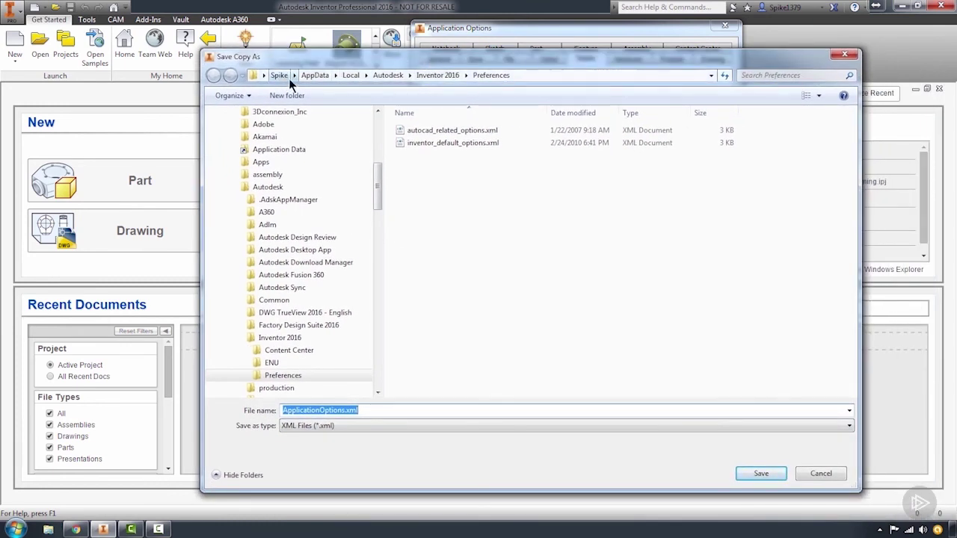
click(442, 147)
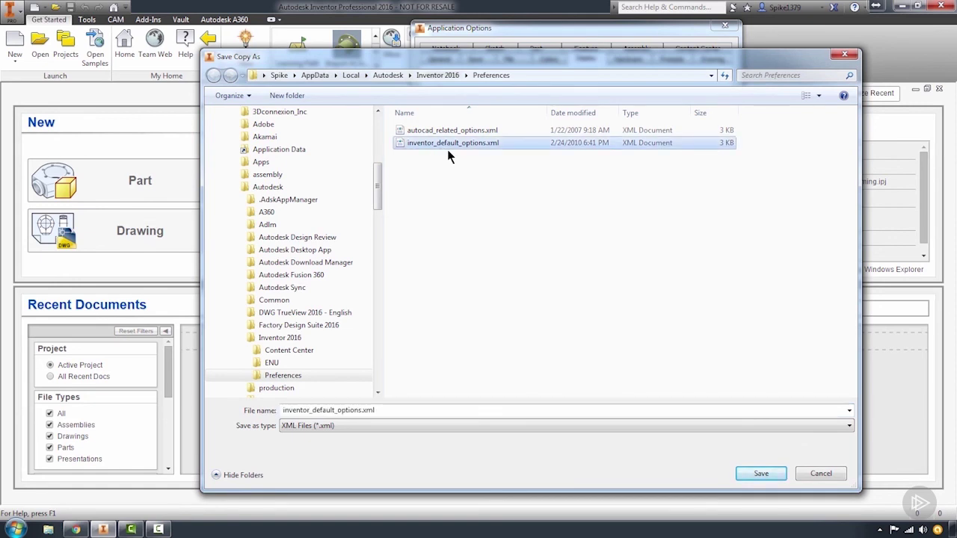
click(754, 471)
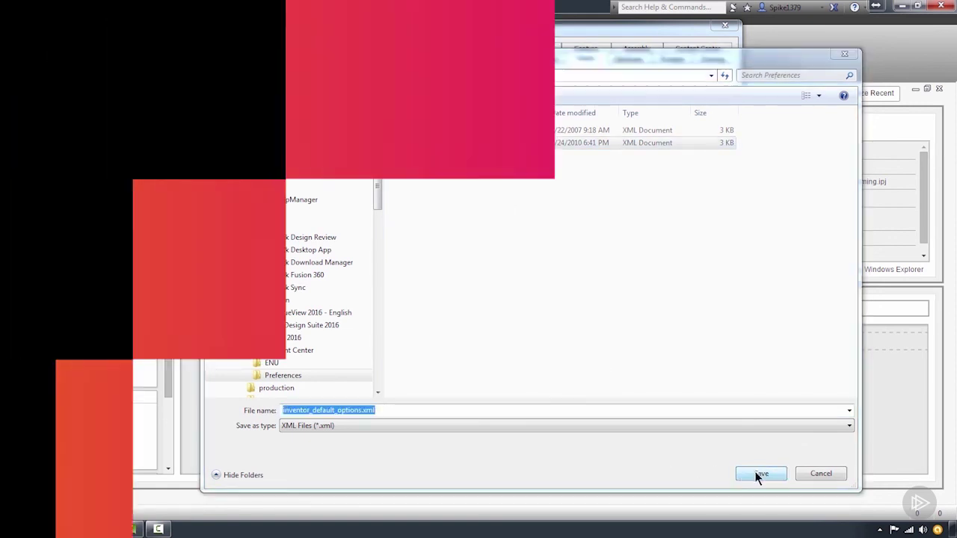